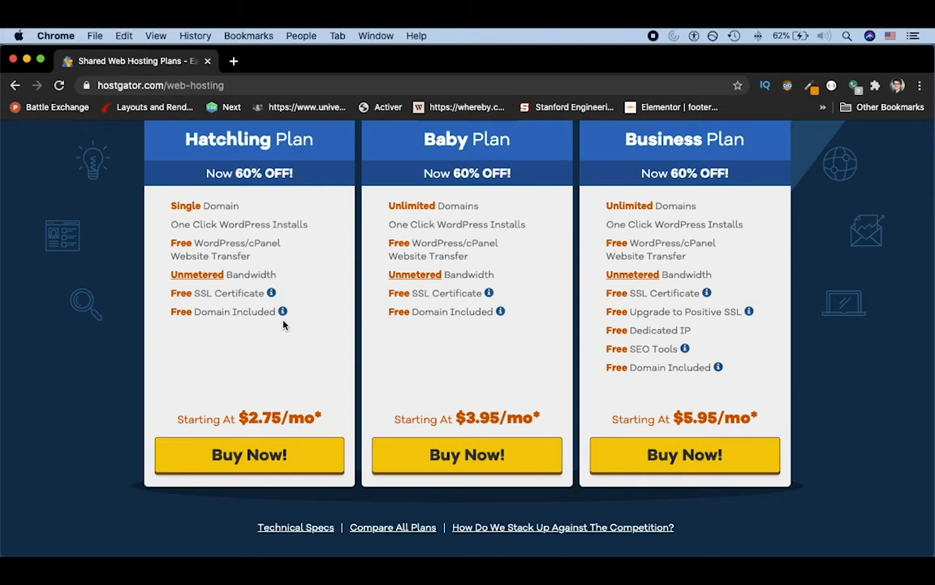
- Order the Hatchling plan and enter colearnable as the new domain to register, with the net extension
left_click(279, 474)
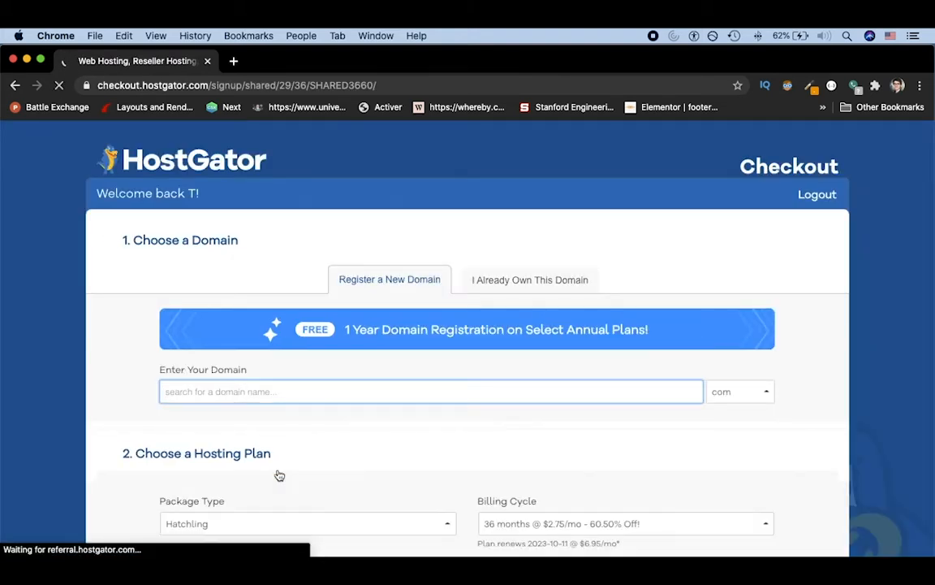
type("sole")
key("super+a")
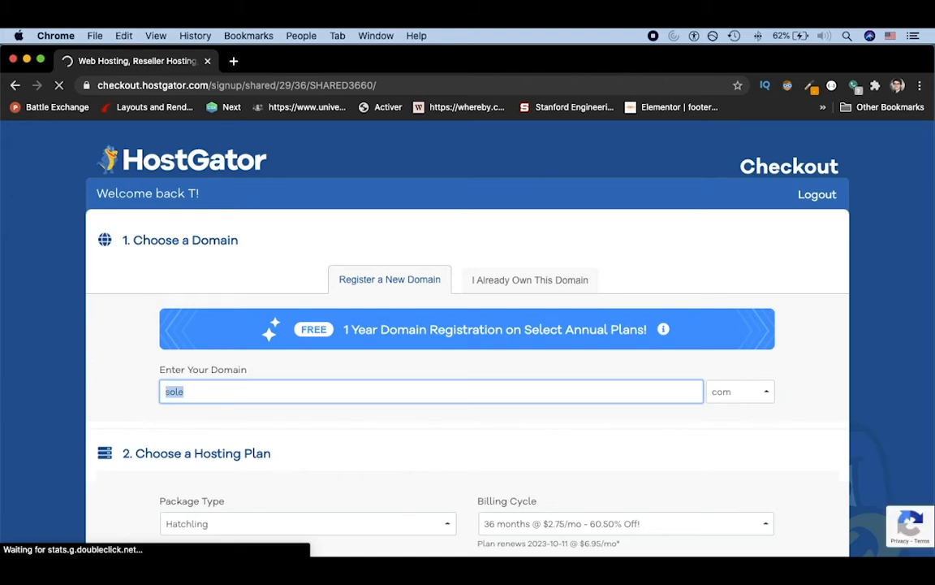
type("colear")
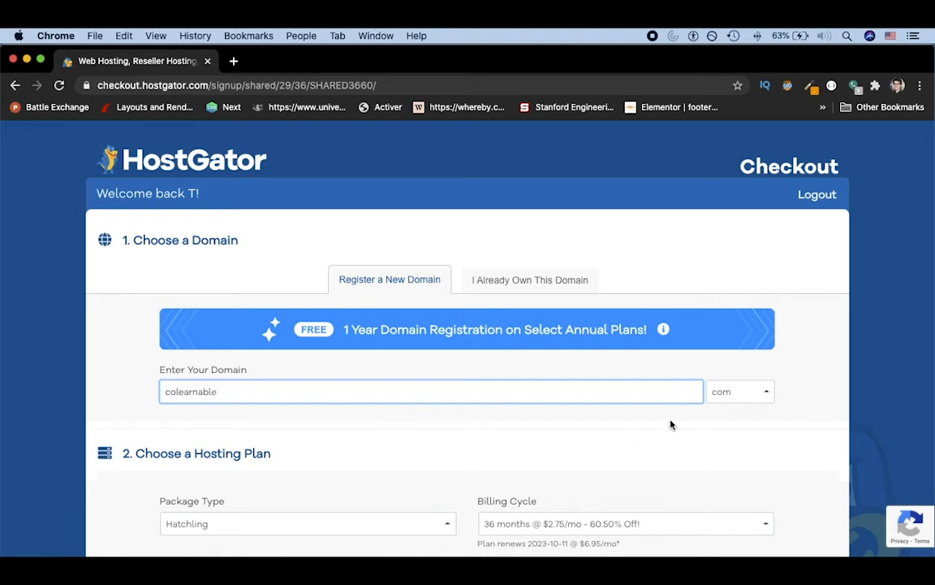
type("nable")
left_click(731, 393)
left_click(726, 392)
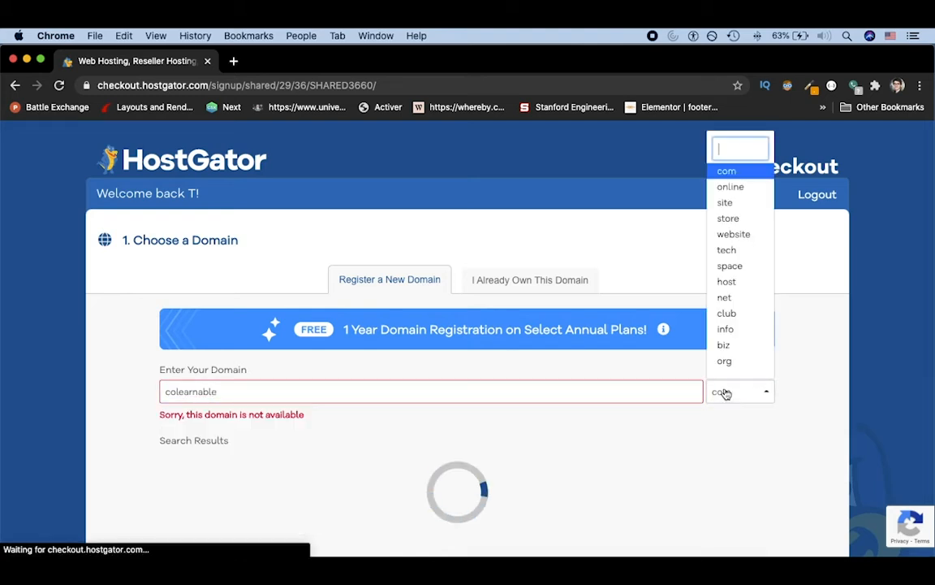
left_click(724, 298)
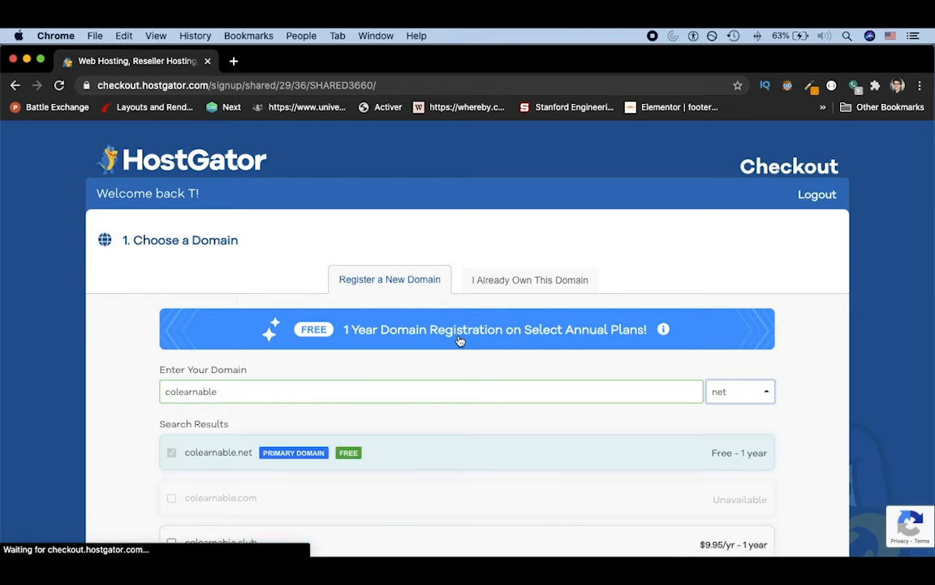
- Remove the SiteLock Essentials and CodeGuard Site Backup add-ons from the hosting order
scroll(314, 467, "down", 3)
scroll(313, 467, "down", 10)
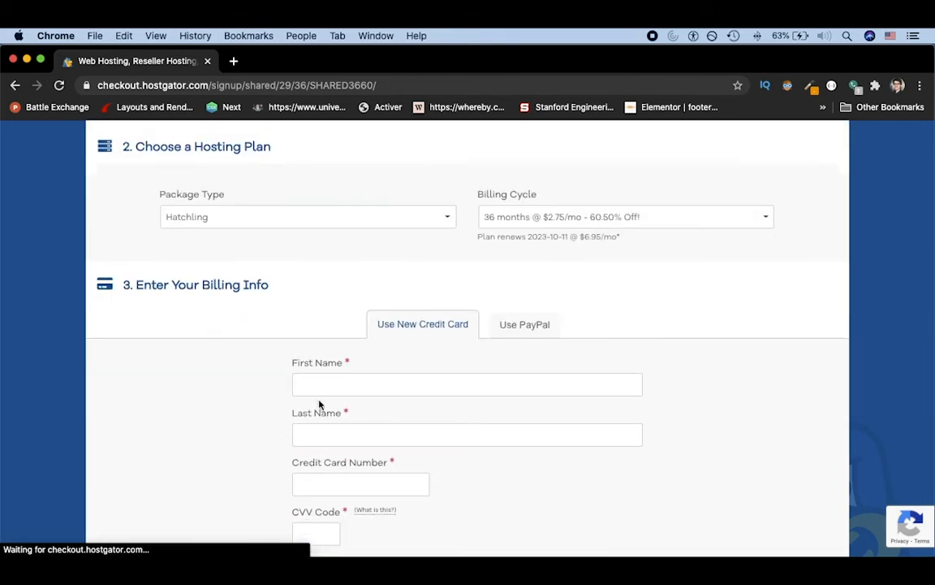
scroll(317, 410, "down", 4)
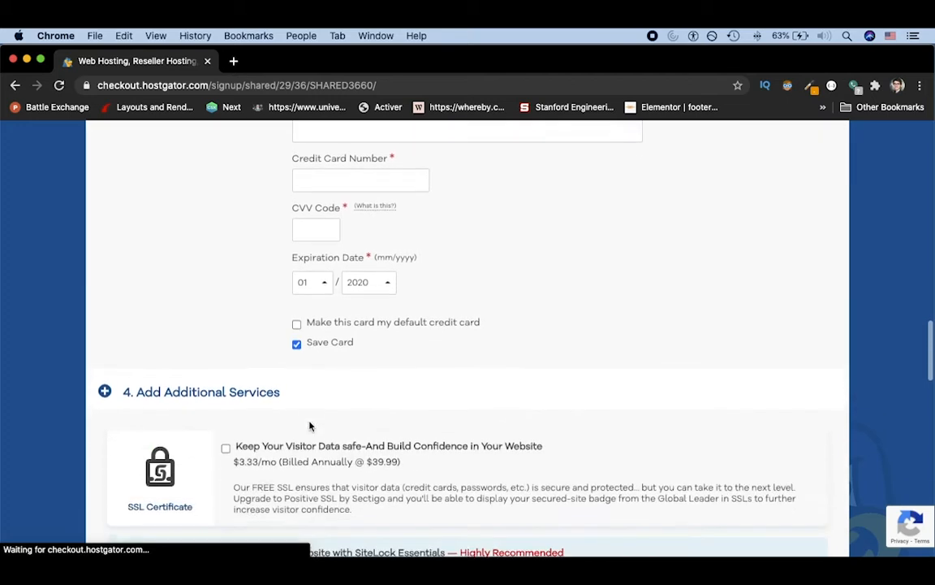
scroll(309, 425, "down", 2)
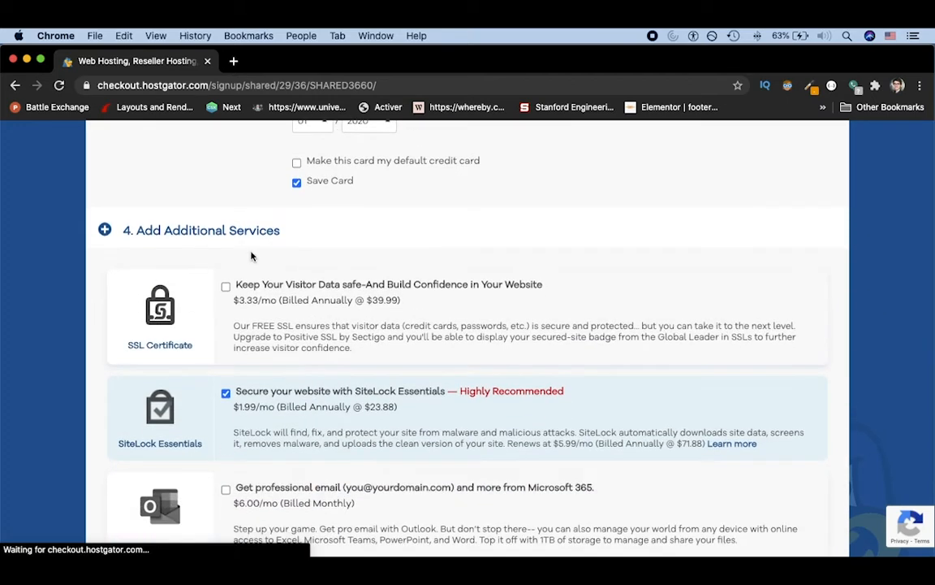
left_click(227, 395)
scroll(234, 406, "down", 2)
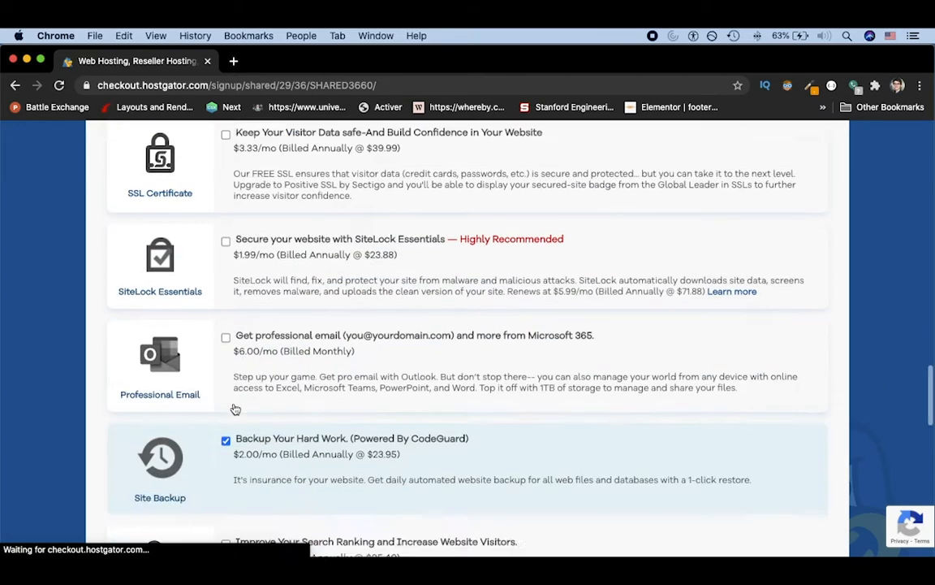
scroll(235, 409, "down", 2)
left_click(226, 271)
scroll(309, 374, "down", 2)
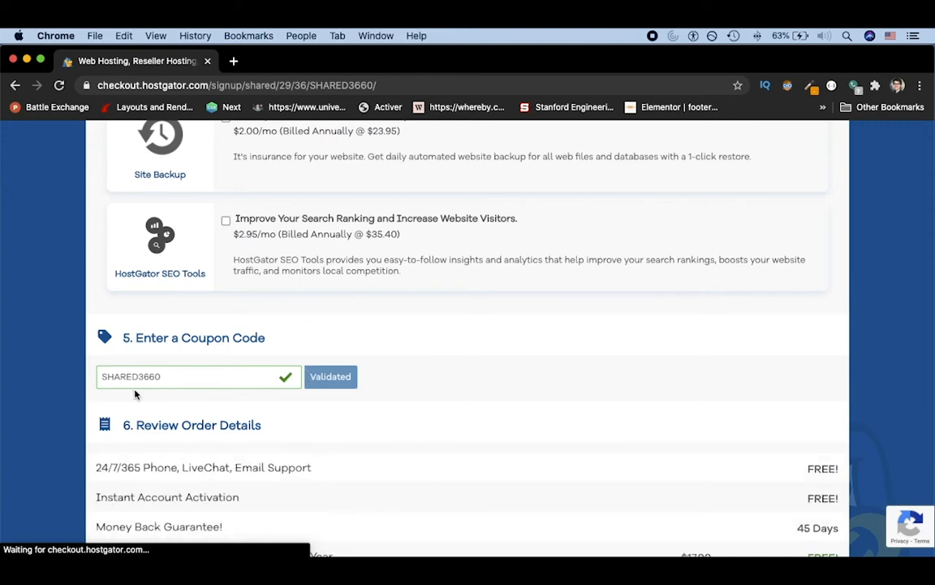
- Review the order total and set the hosting plan's billing cycle to 12 months at $3.95/mo
scroll(135, 394, "down", 5)
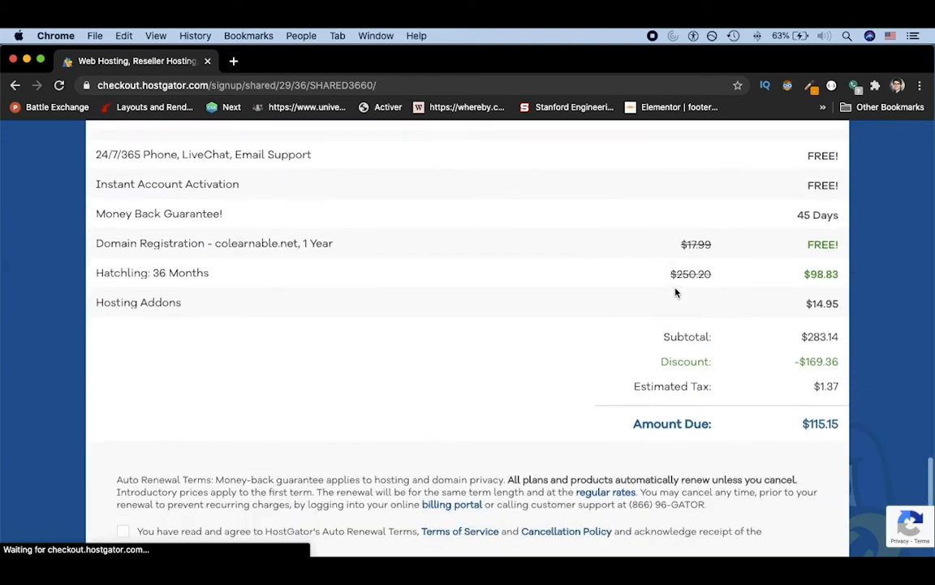
scroll(676, 292, "down", 1)
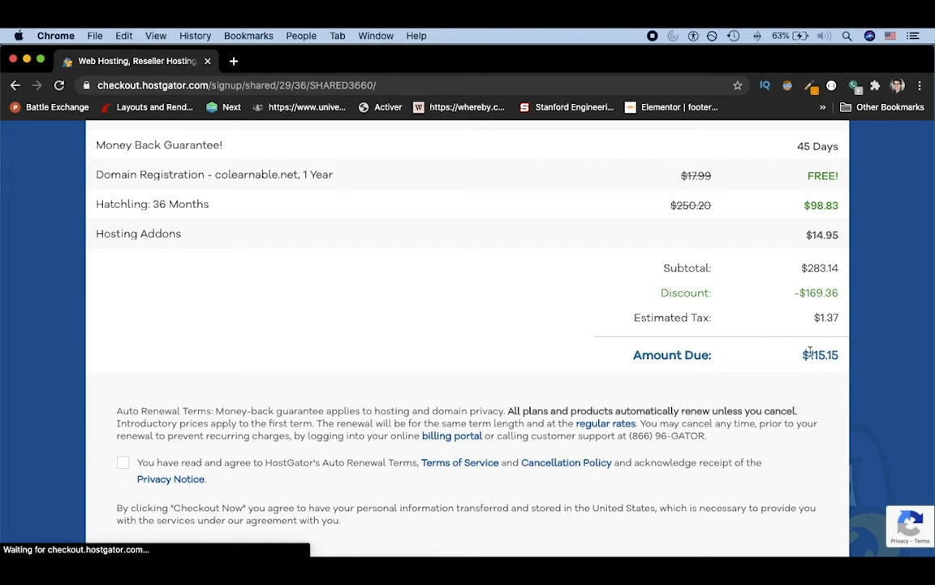
scroll(590, 325, "up", 14)
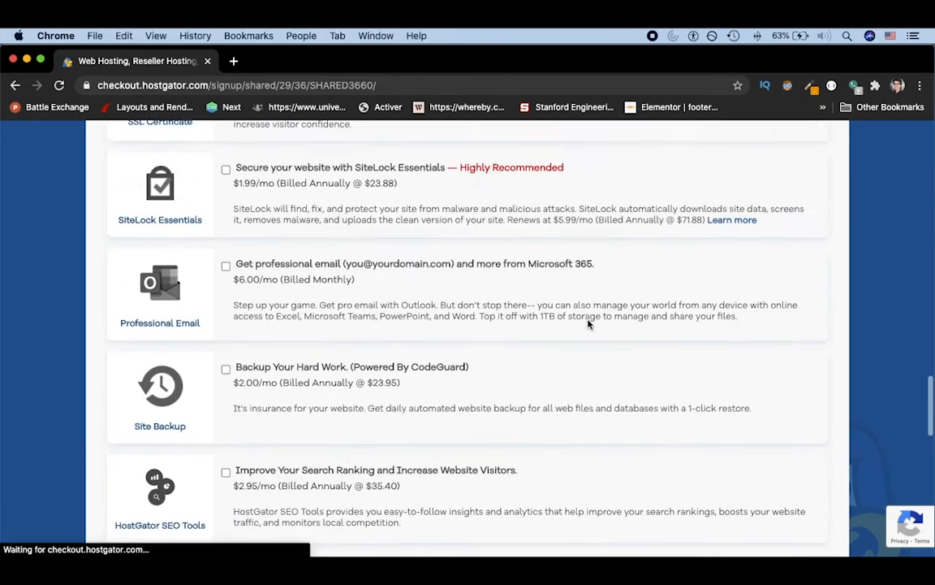
scroll(590, 324, "up", 9)
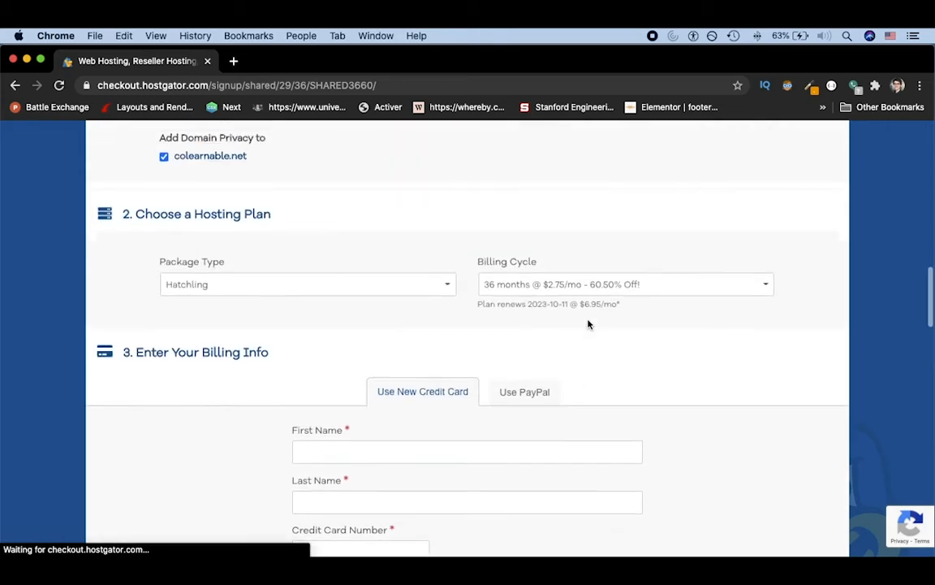
left_click(531, 297)
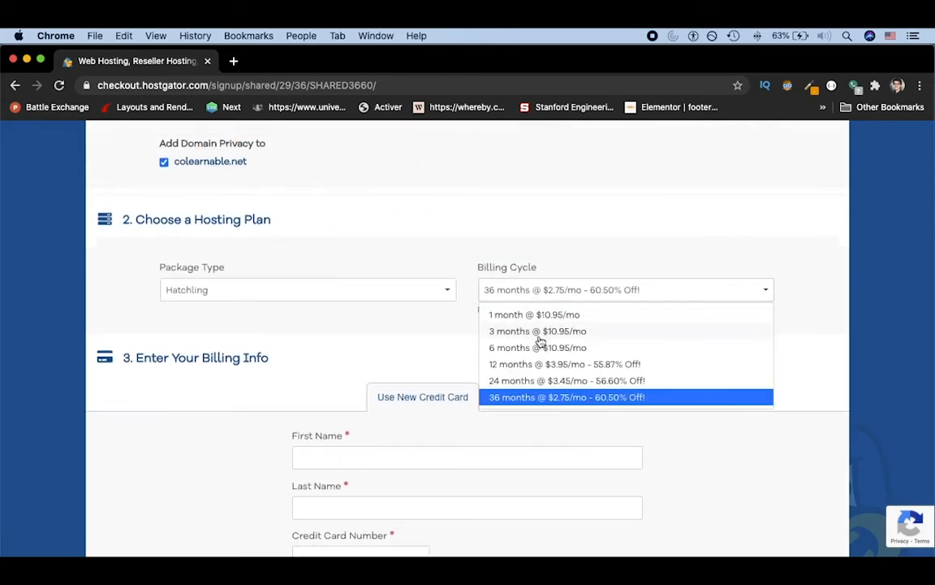
left_click(554, 364)
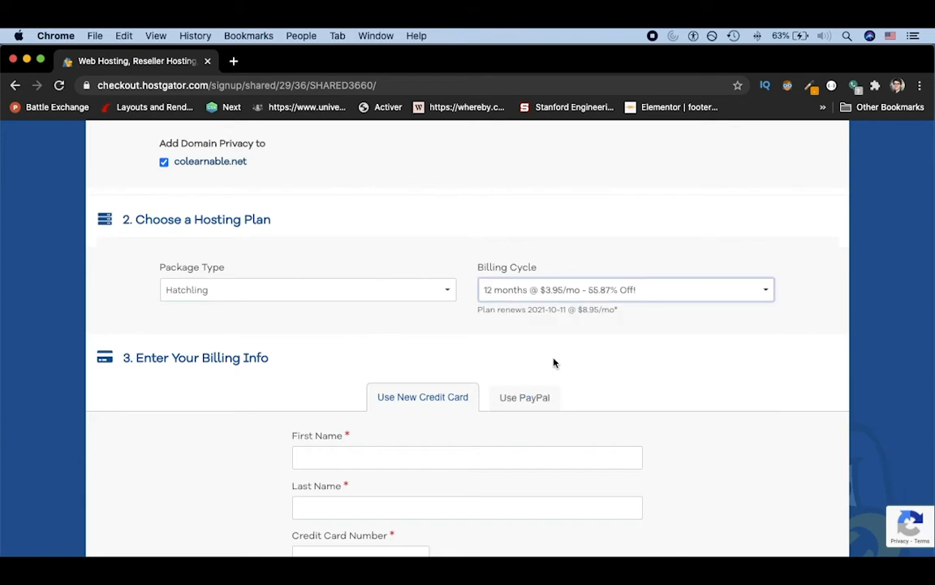
- Agree to the renewal terms, Terms of Service and Cancellation Policy, and try to check out the order
scroll(554, 363, "down", 20)
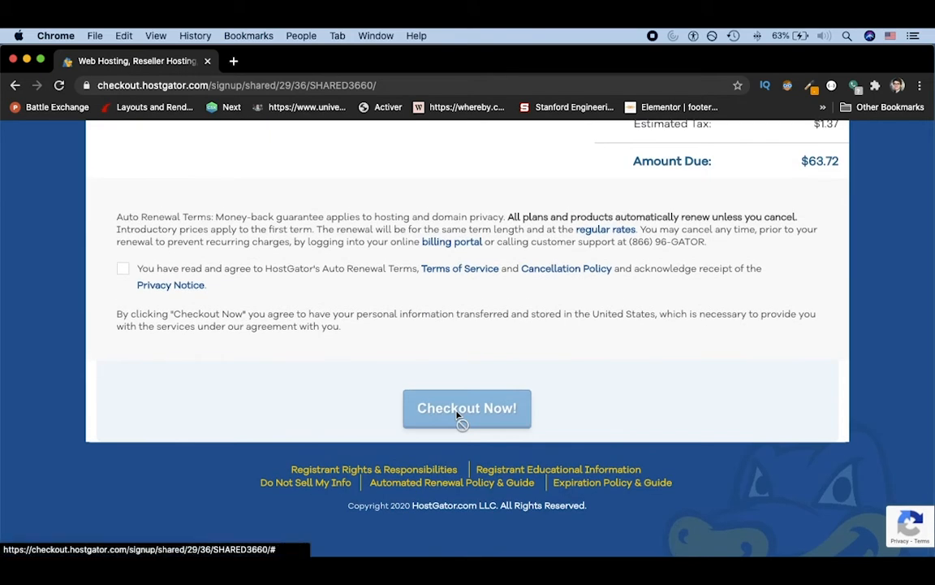
right_click(457, 414)
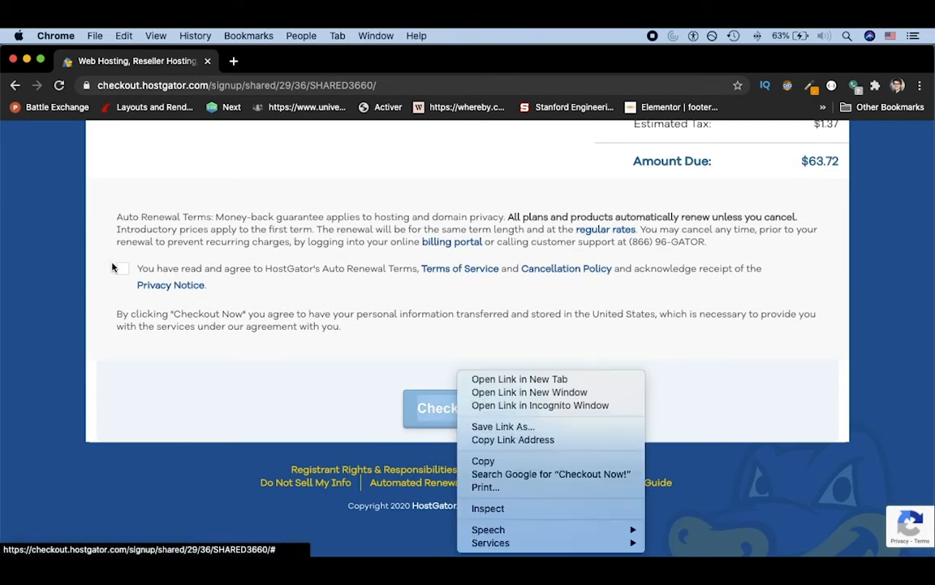
left_click(113, 267)
left_click(122, 268)
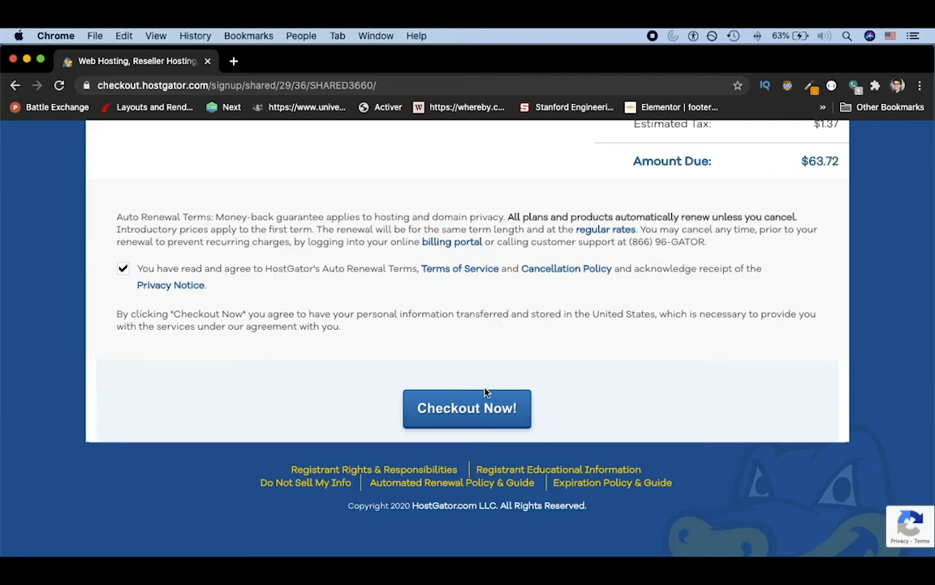
left_click(485, 394)
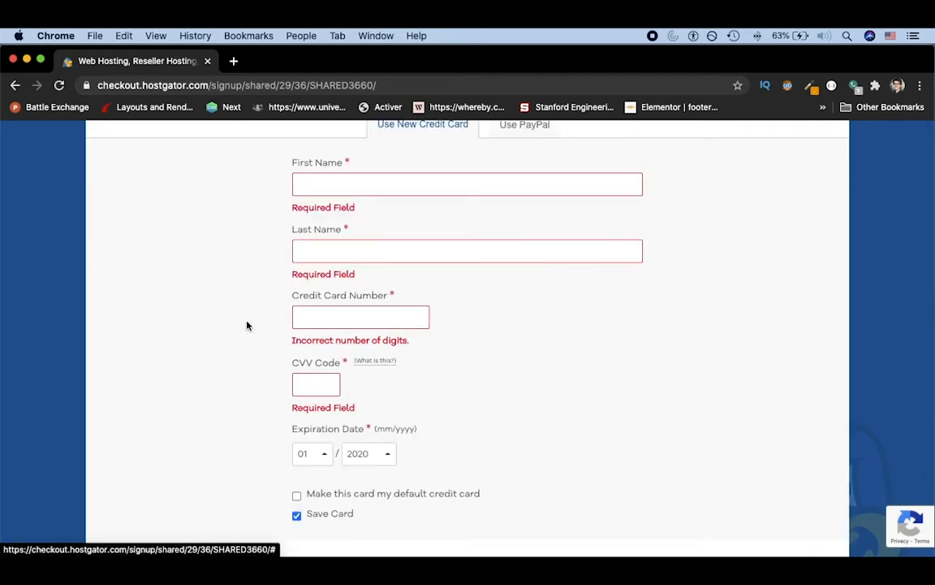
- Go to hostgator.com and sign in to the customer portal with the prefilled account e-mail
key("super+l")
type("ho")
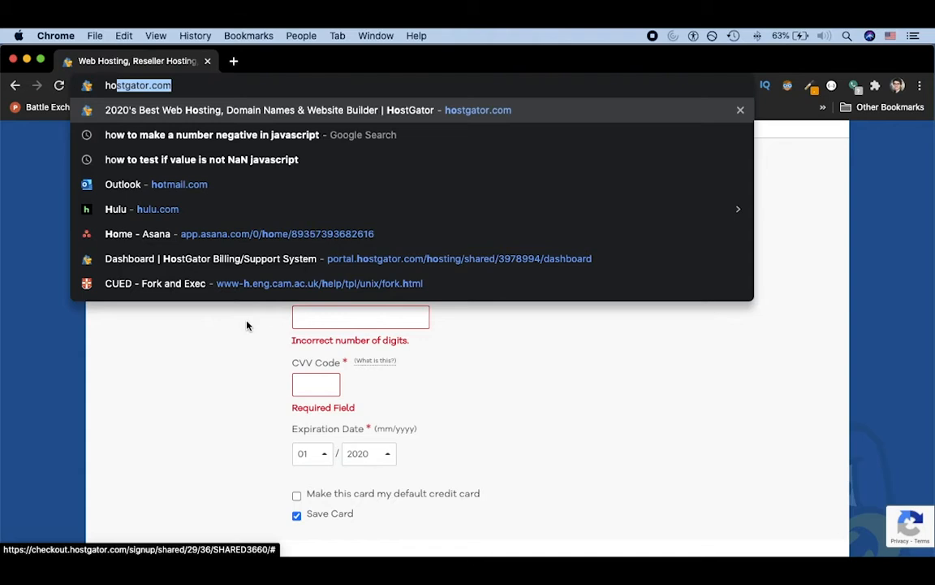
key("Return")
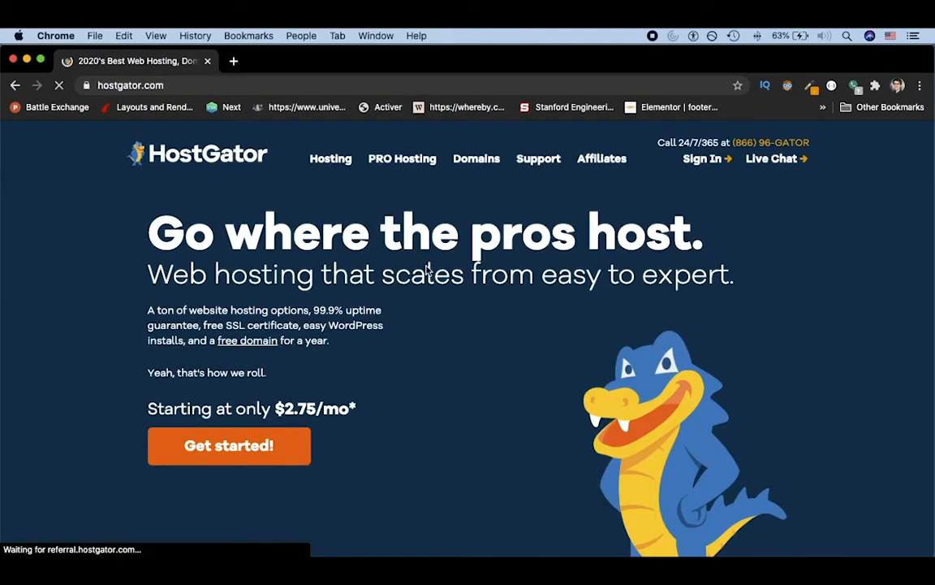
mouse_move(701, 166)
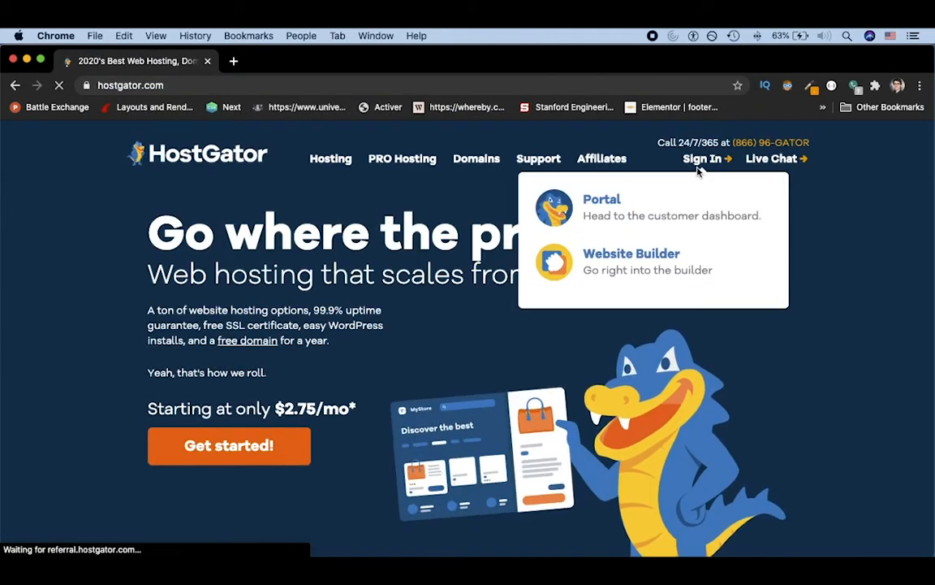
left_click(591, 208)
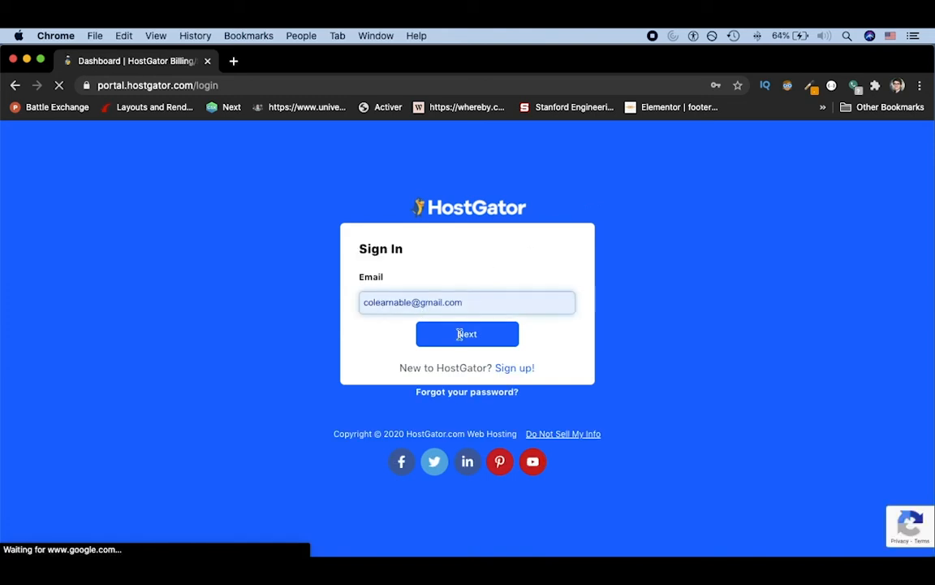
left_click(468, 333)
left_click(464, 367)
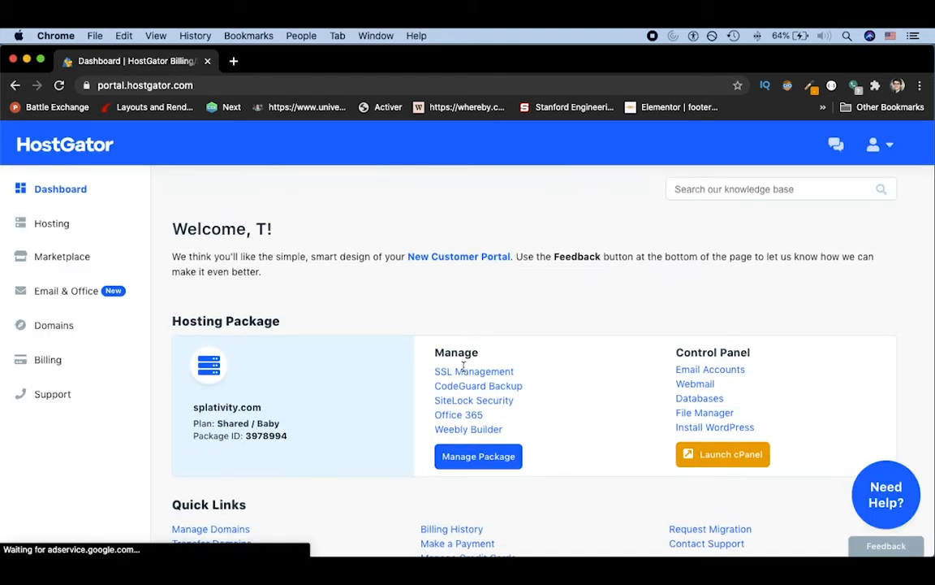
- Open cPanel for the splativity.com hosting package and go to its Softaculous Apps Installer section
left_click(477, 457)
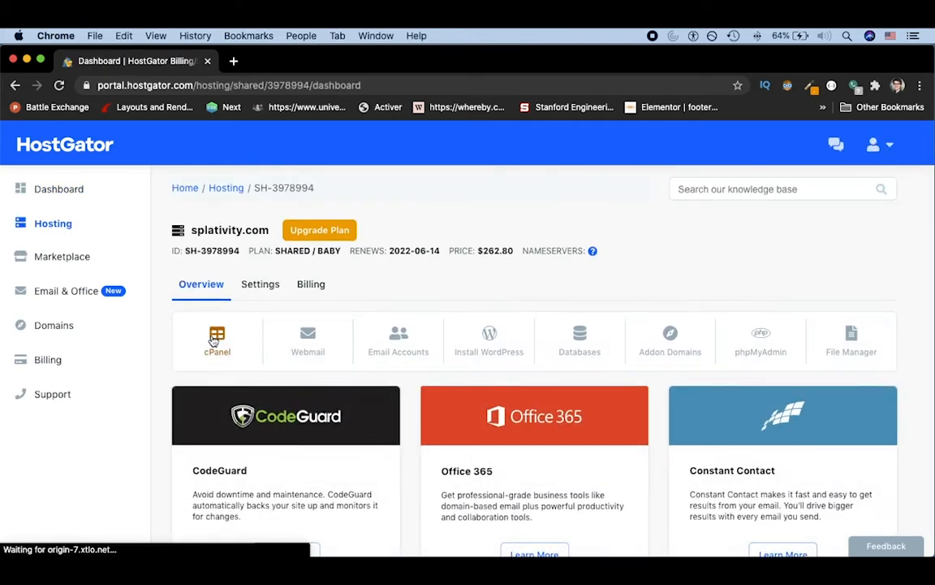
left_click(213, 340)
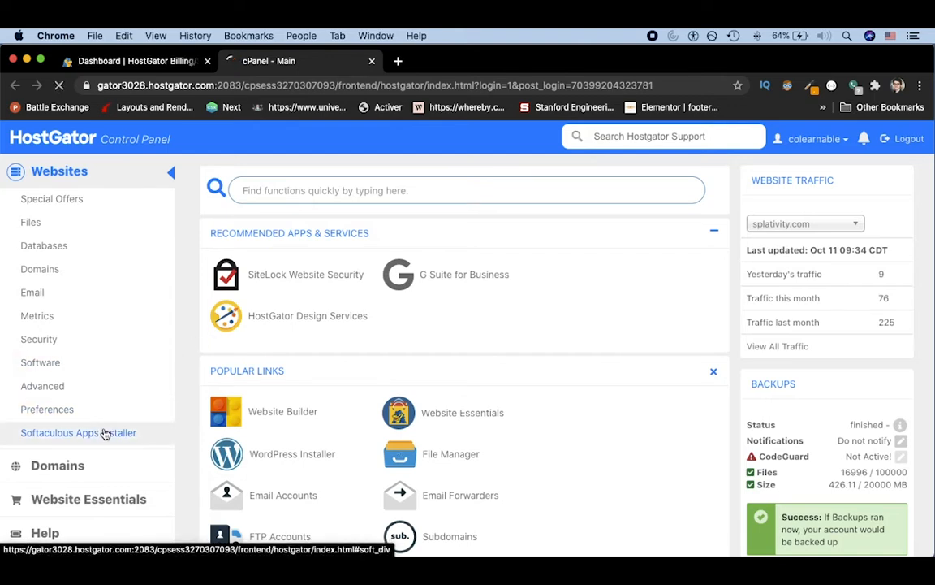
left_click(106, 434)
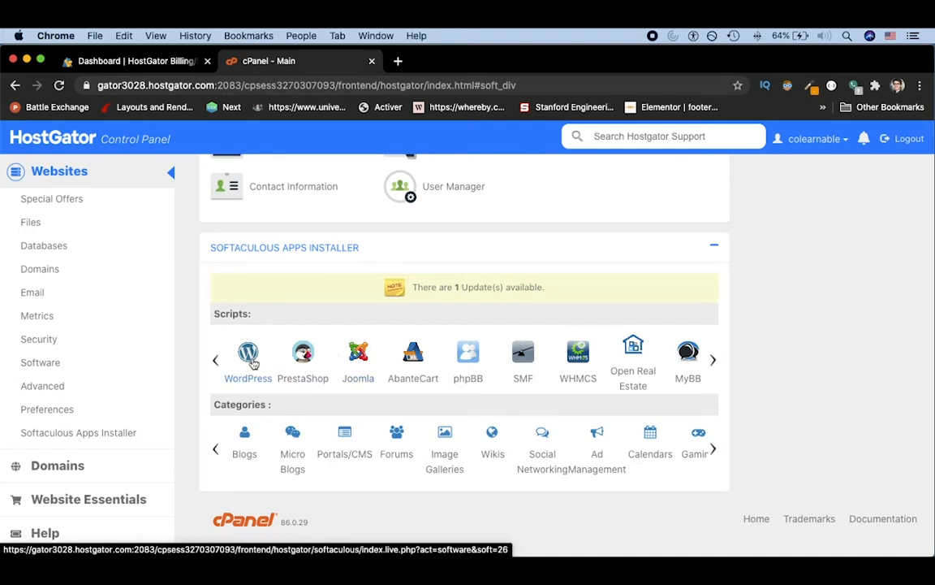
- Start a WordPress installation from Softaculous and choose colearnable.org as the installation domain
left_click(250, 358)
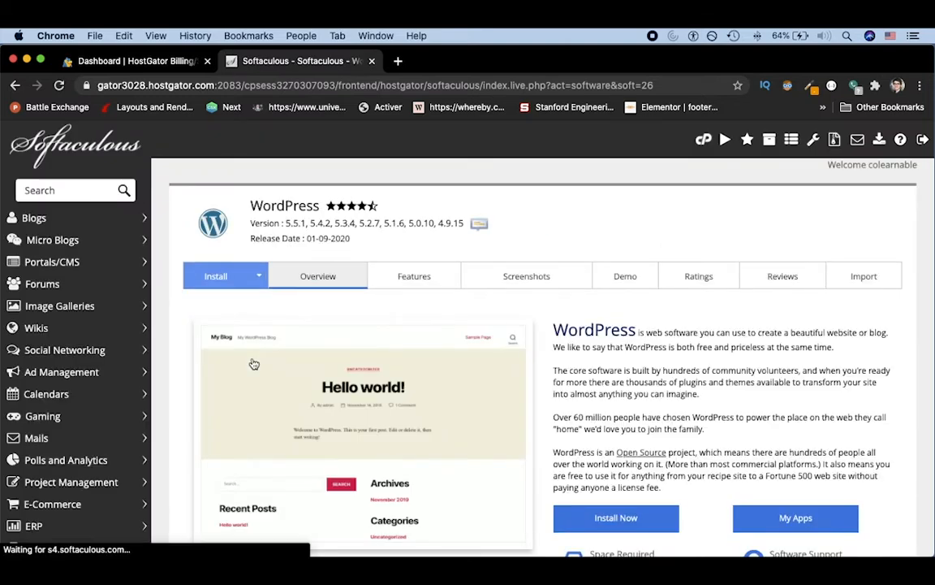
scroll(499, 348, "down", 4)
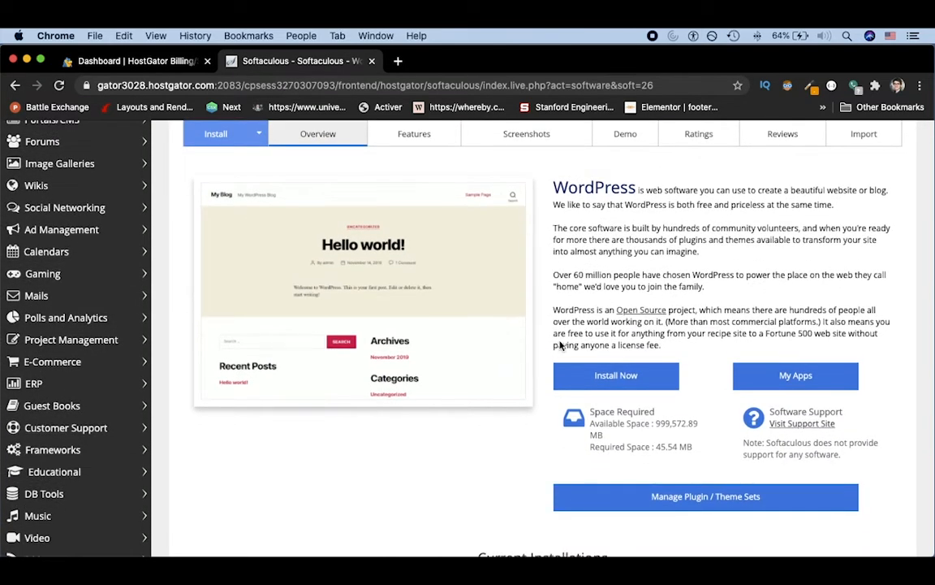
left_click(629, 374)
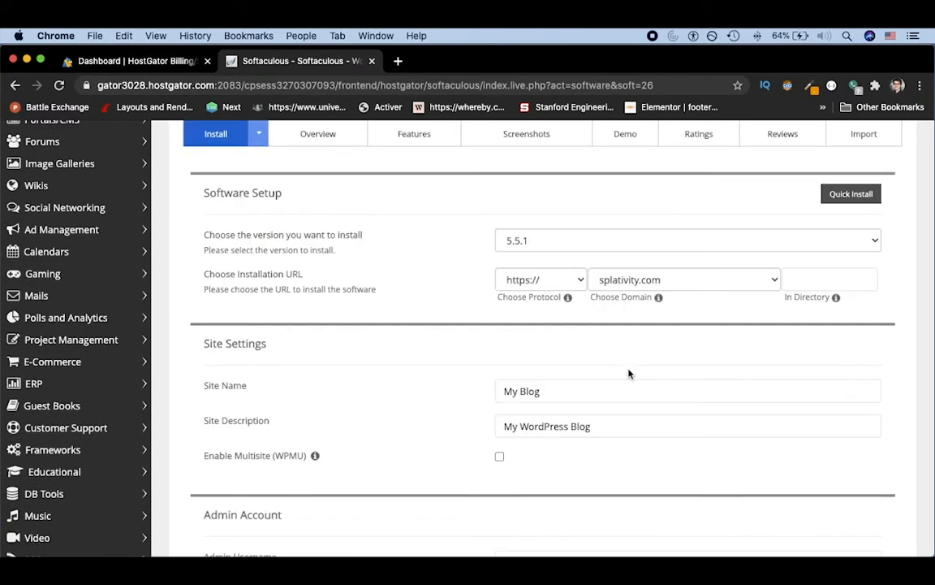
left_click(624, 284)
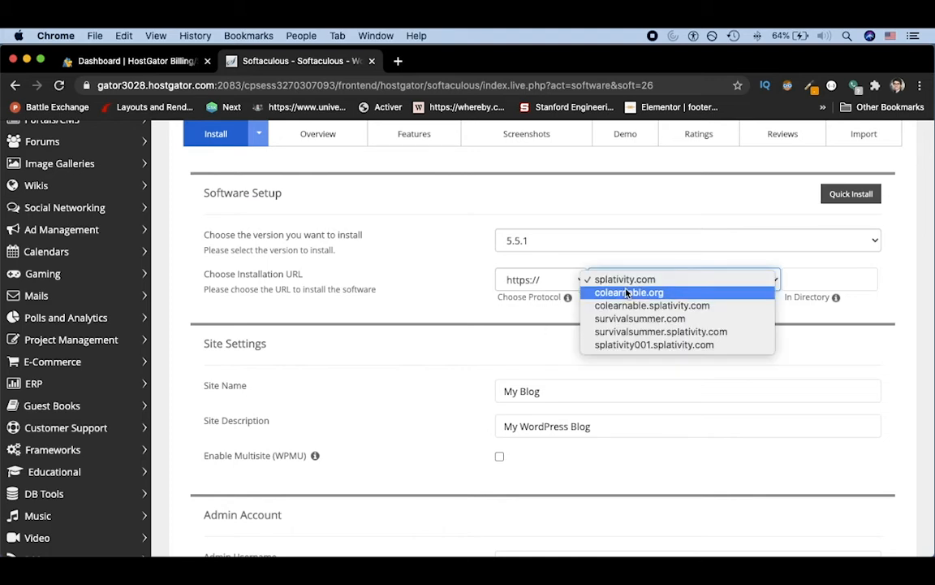
left_click(627, 292)
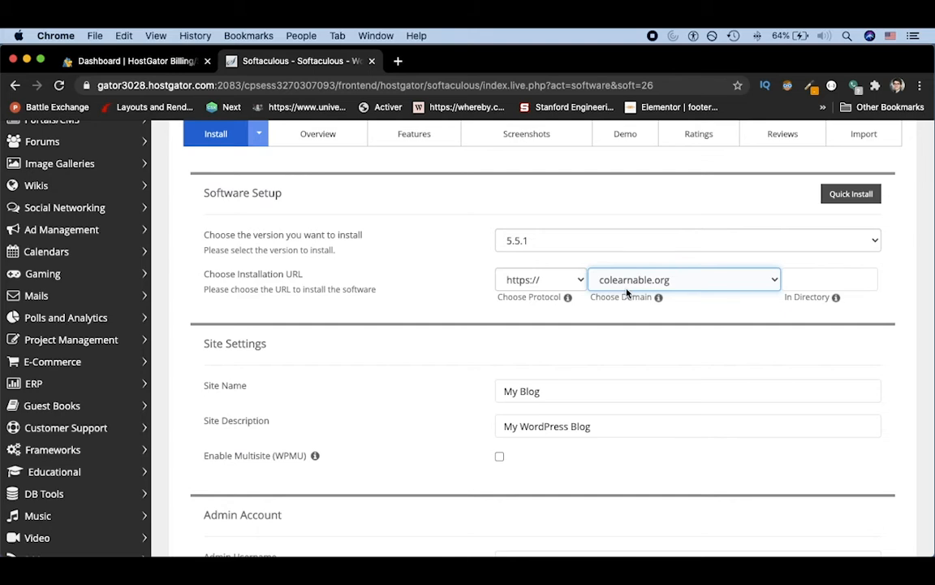
- Set the WordPress admin username to admin007, hide the password characters and enter a new admin password
scroll(627, 292, "down", 1)
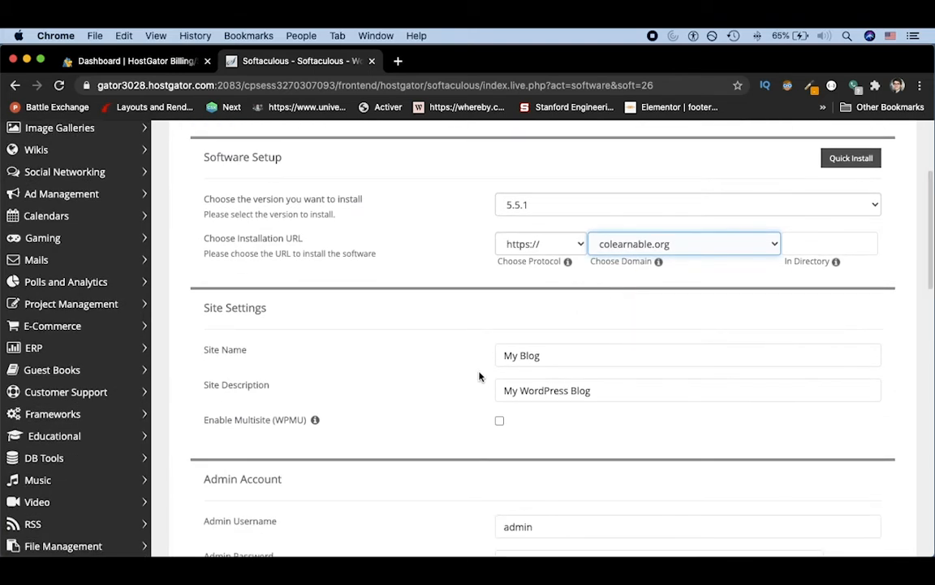
scroll(541, 382, "down", 8)
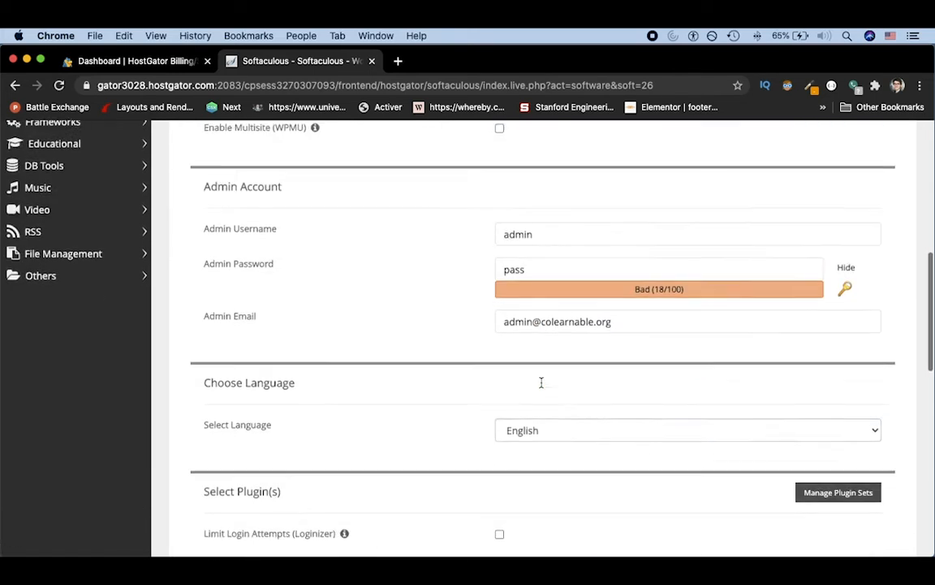
left_click(548, 197)
scroll(549, 199, "up", 1)
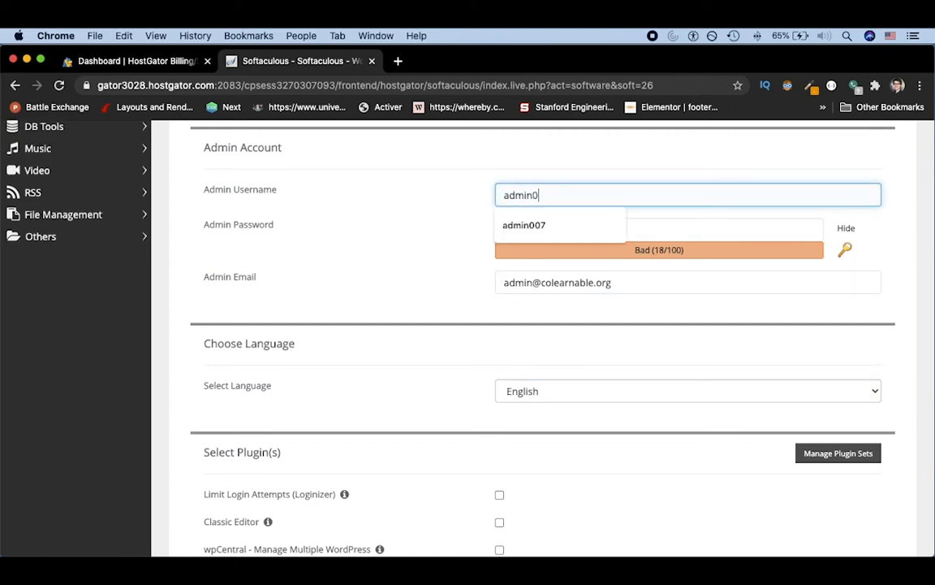
type("007")
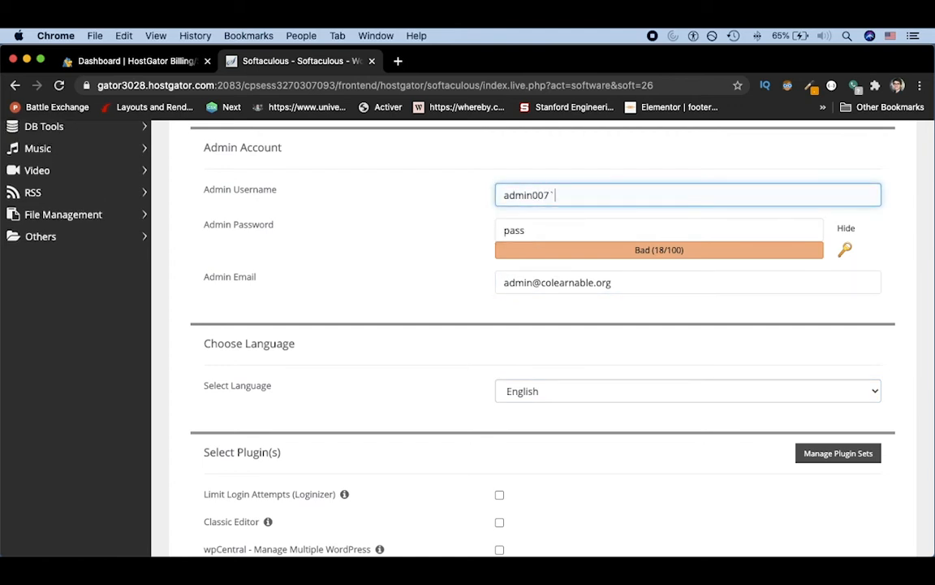
key("Tab")
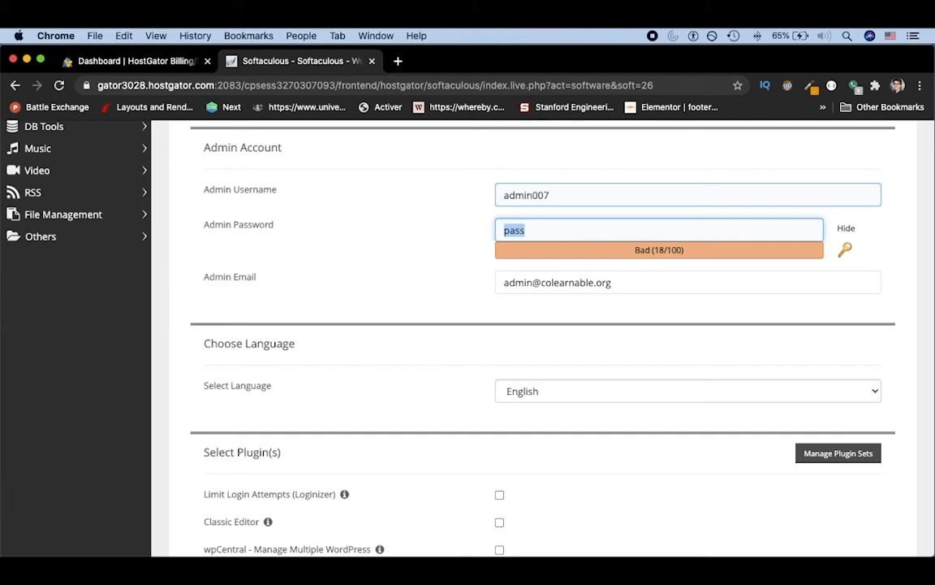
left_click(847, 232)
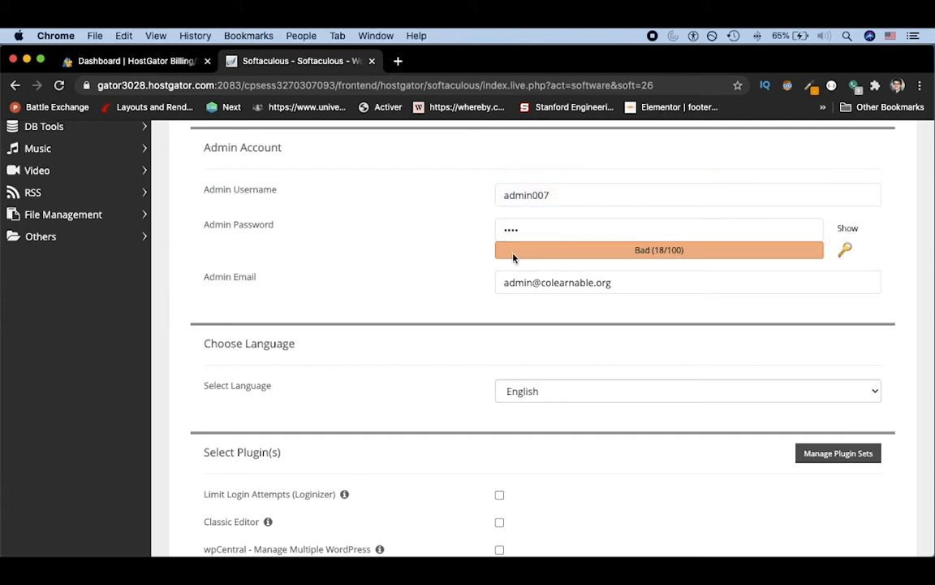
double_click(512, 232)
type("••••••••")
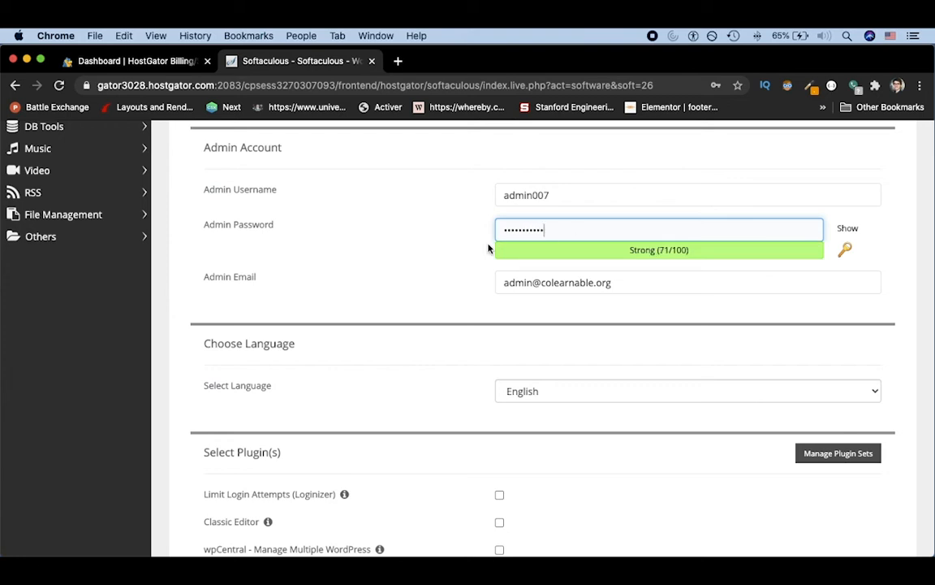
- Replace the default admin e-mail with the site owner's own e-mail address
scroll(488, 248, "down", 1)
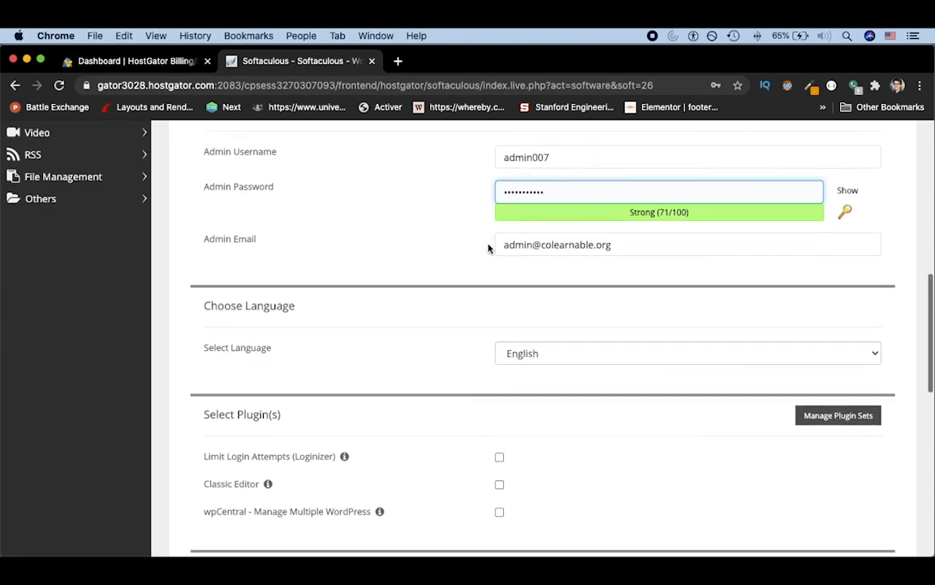
left_click(536, 247)
left_click_drag(541, 245, 503, 244)
key("BackSpace")
key("alt+shift+Left")
key("BackSpace")
key("BackSpace")
type("@")
key("Down")
key("Return")
- Install WordPress without selecting an optional theme and open the new site's wp-admin dashboard
scroll(326, 329, "down", 5)
scroll(326, 328, "down", 8)
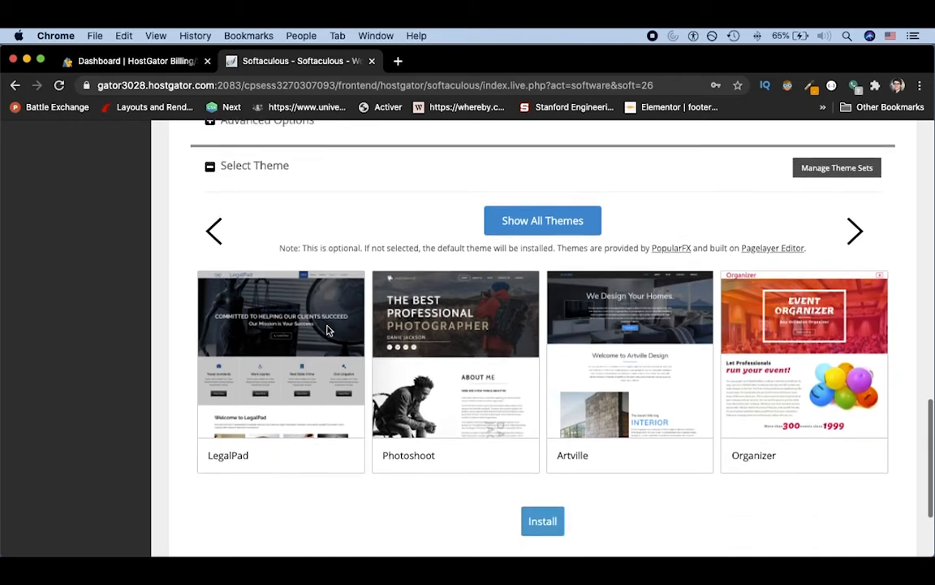
left_click(546, 392)
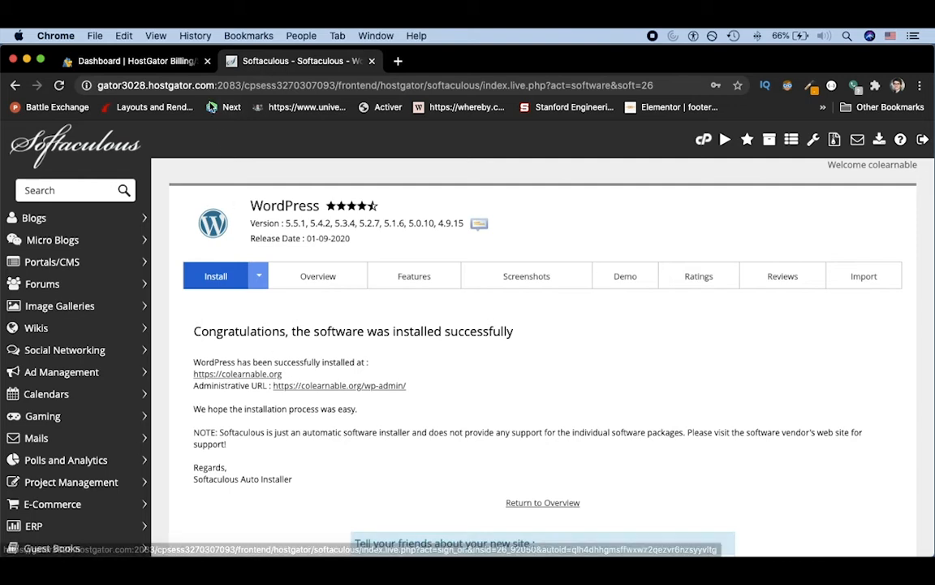
left_click(377, 388)
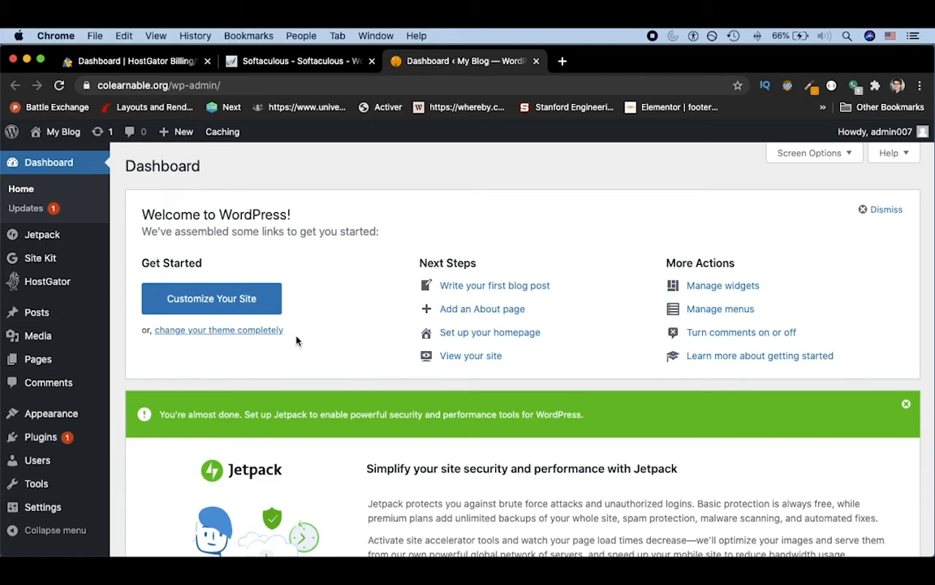
- Go to the installed plugins and deactivate all of them with a bulk action
mouse_move(45, 444)
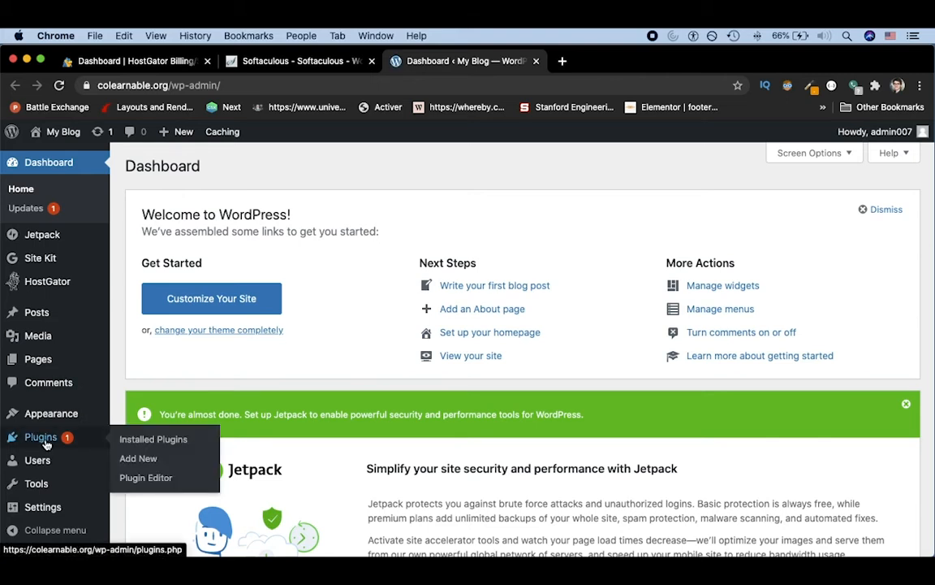
left_click(151, 441)
scroll(162, 341, "down", 5)
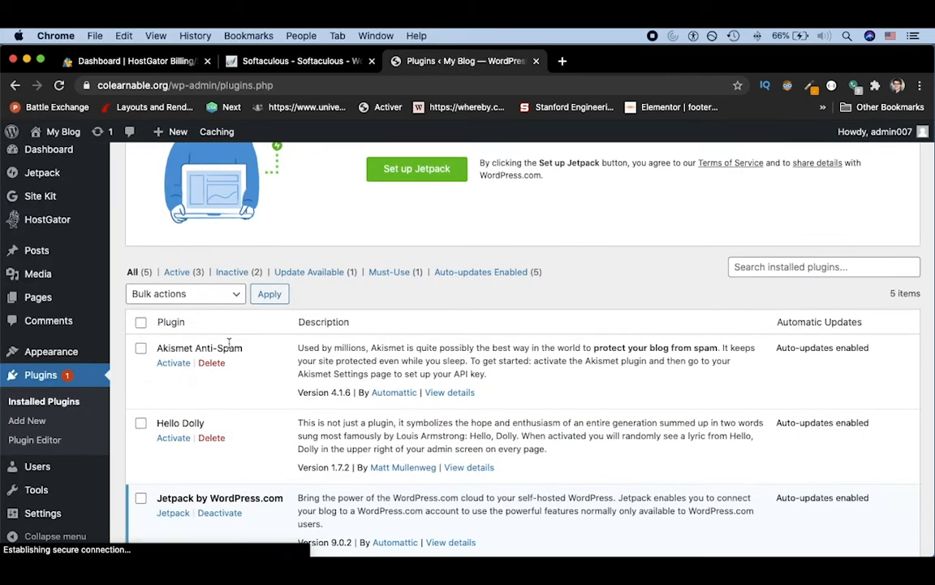
left_click(140, 322)
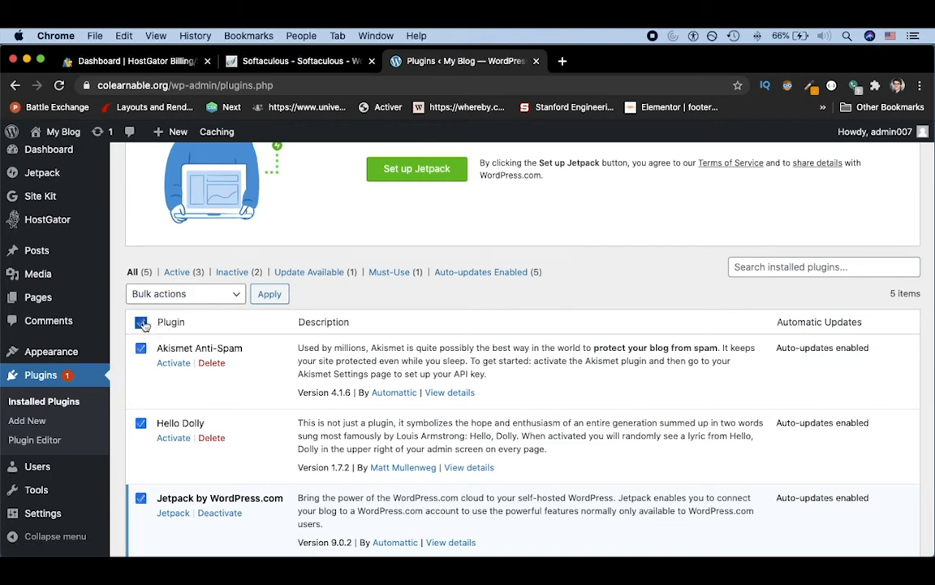
left_click(163, 293)
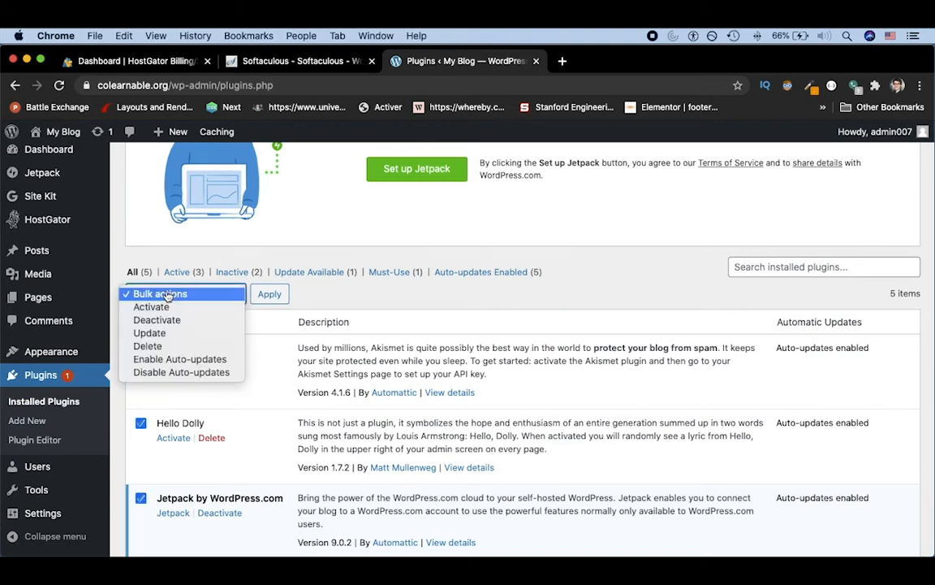
left_click(173, 345)
left_click(159, 293)
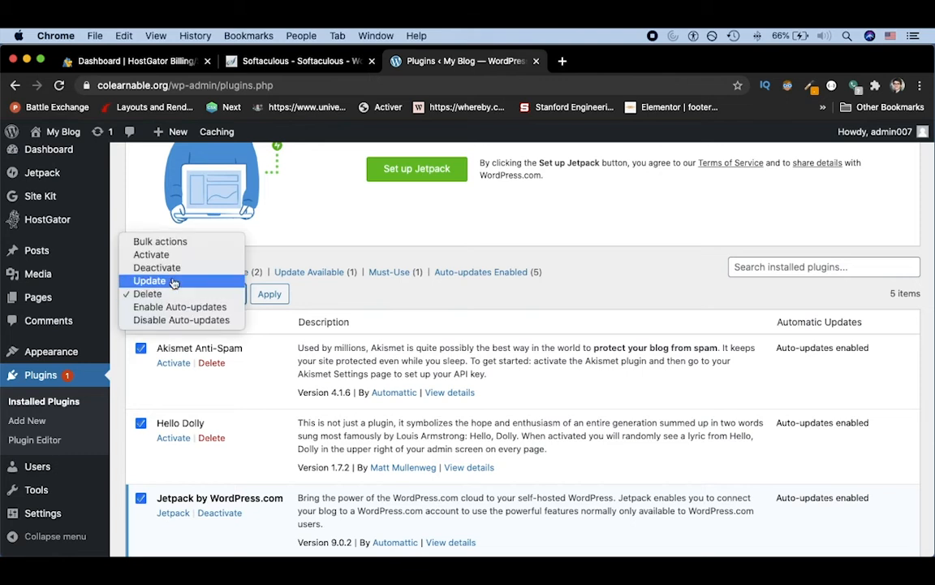
left_click(157, 267)
left_click(276, 294)
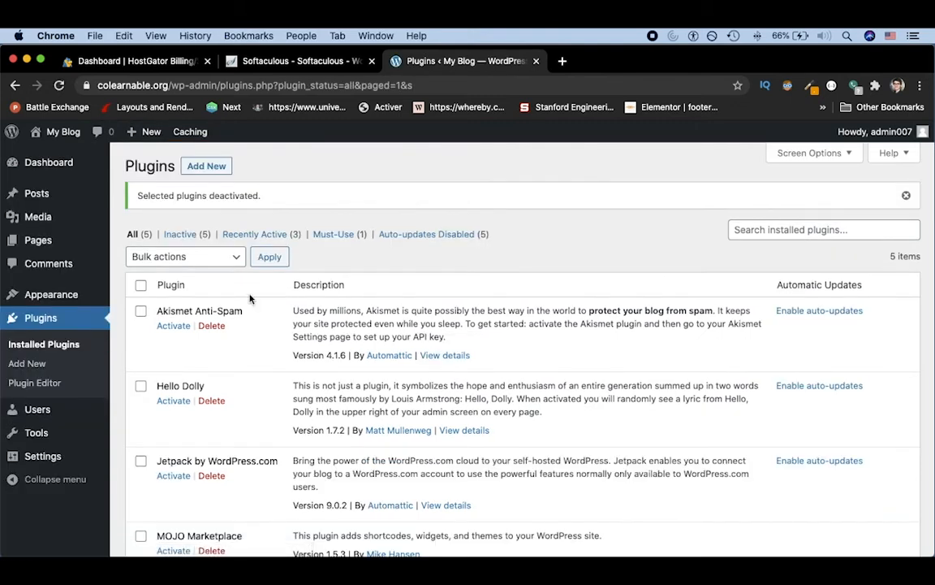
- Delete all the deactivated plugins and their data with a bulk action
left_click(141, 287)
left_click(175, 253)
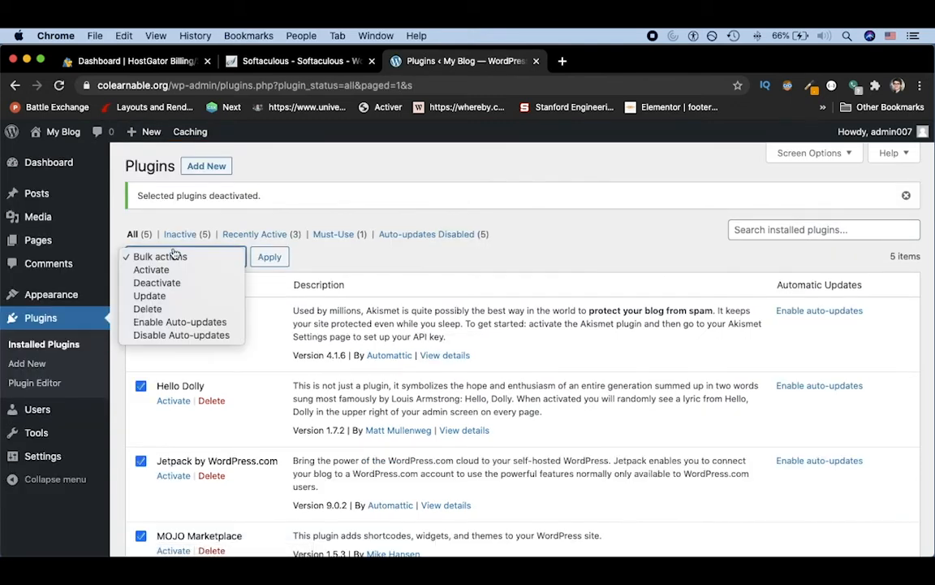
left_click(177, 308)
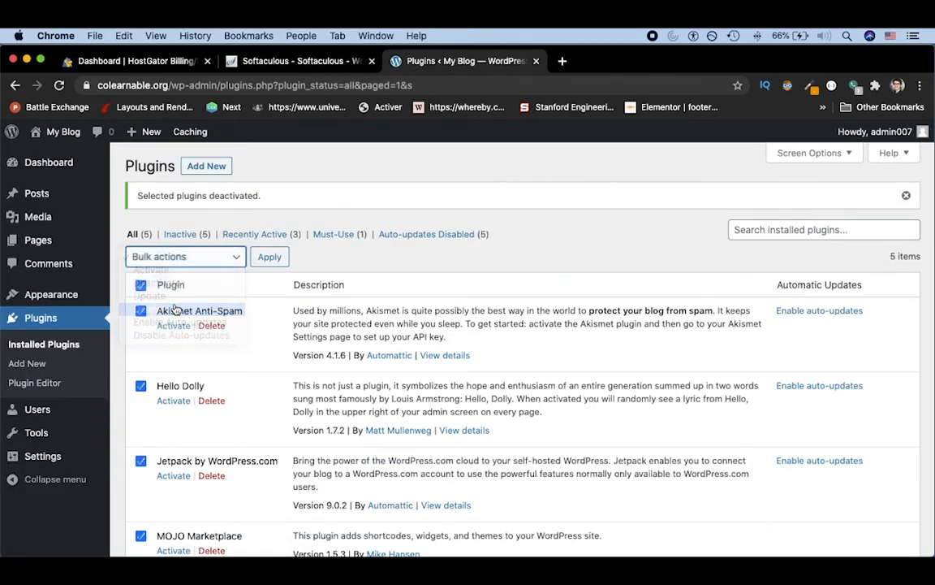
left_click(271, 258)
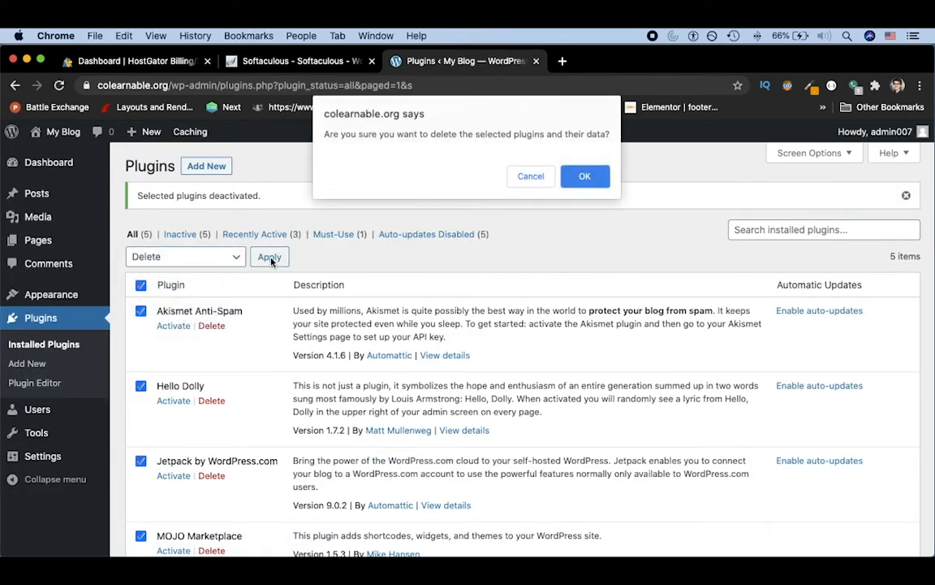
left_click(591, 177)
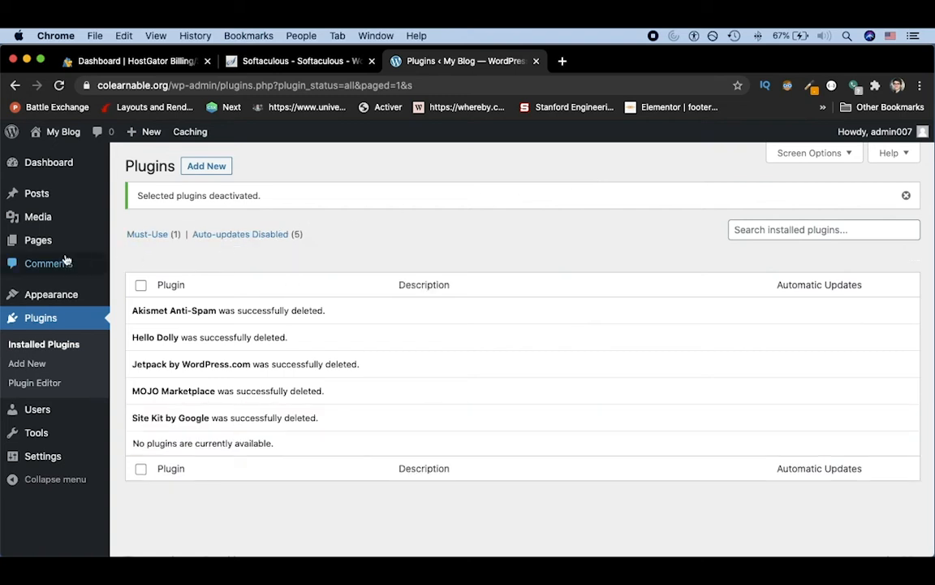
- Search the theme library for "astra", then install and activate the Astra theme
mouse_move(69, 294)
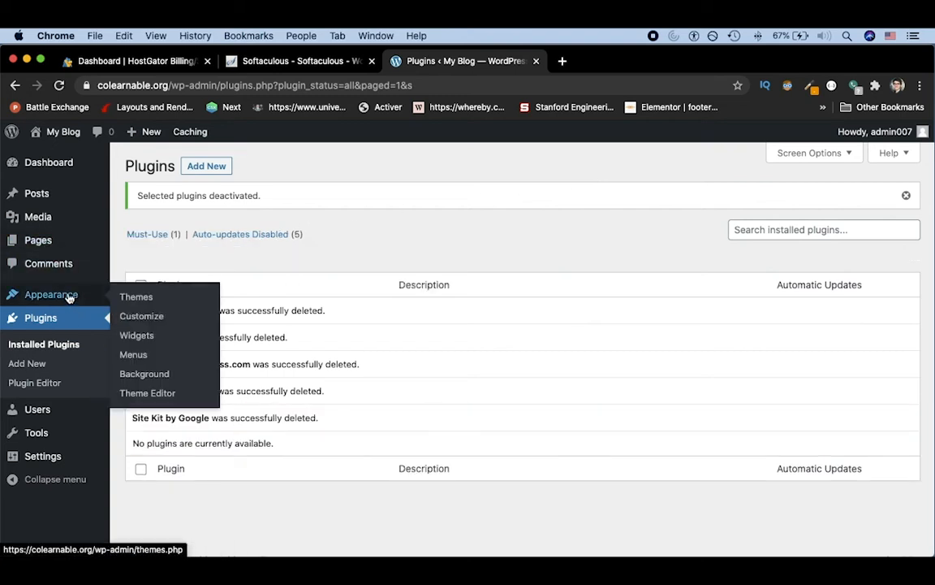
left_click(143, 296)
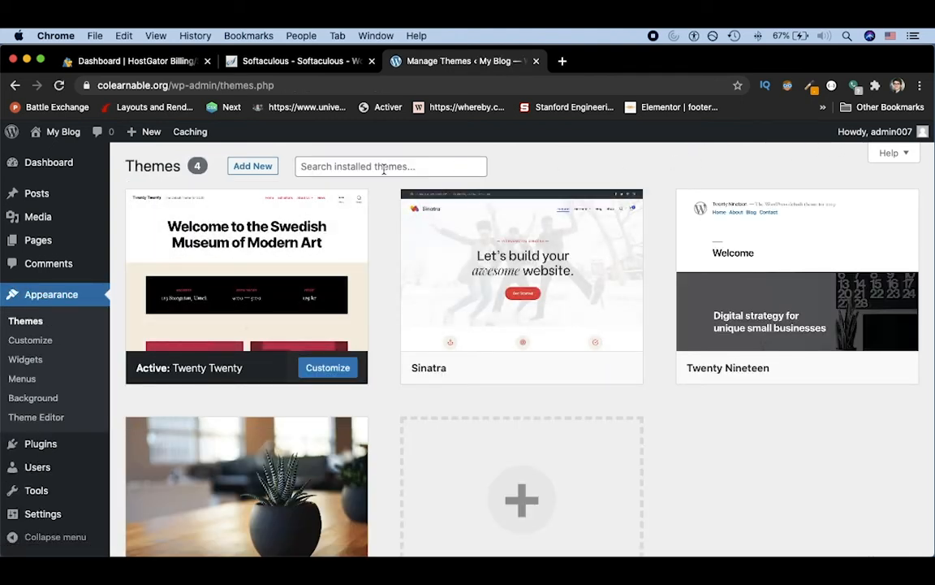
left_click(240, 169)
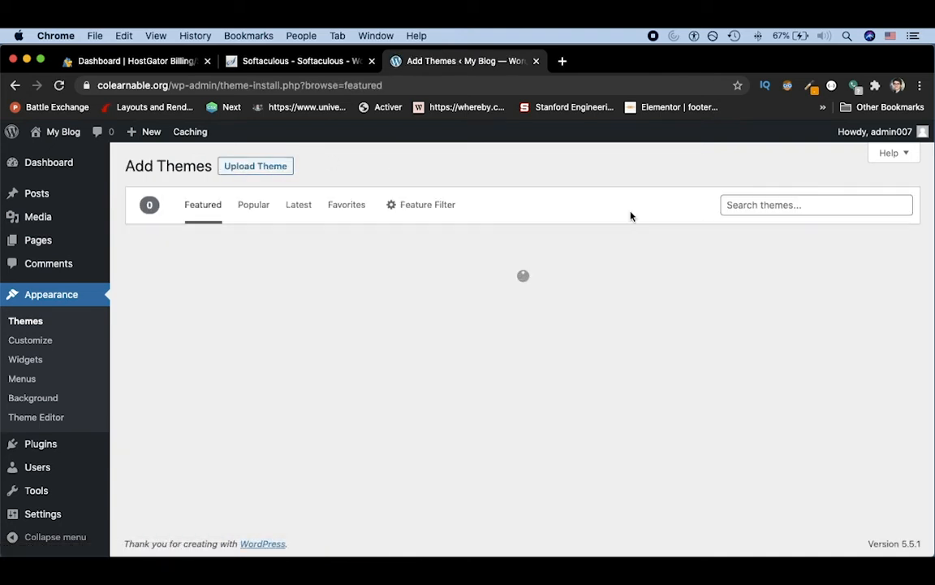
left_click(746, 206)
type("astra")
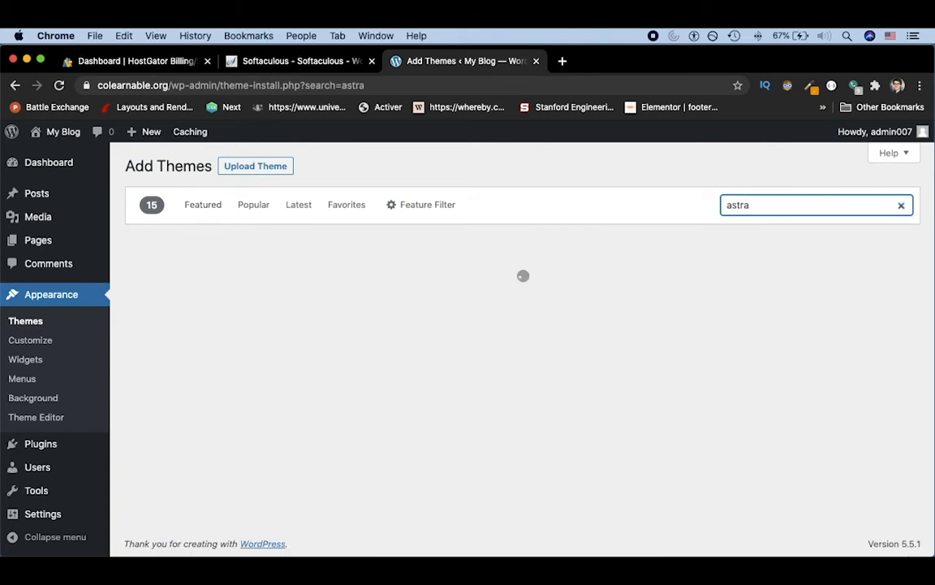
mouse_move(233, 341)
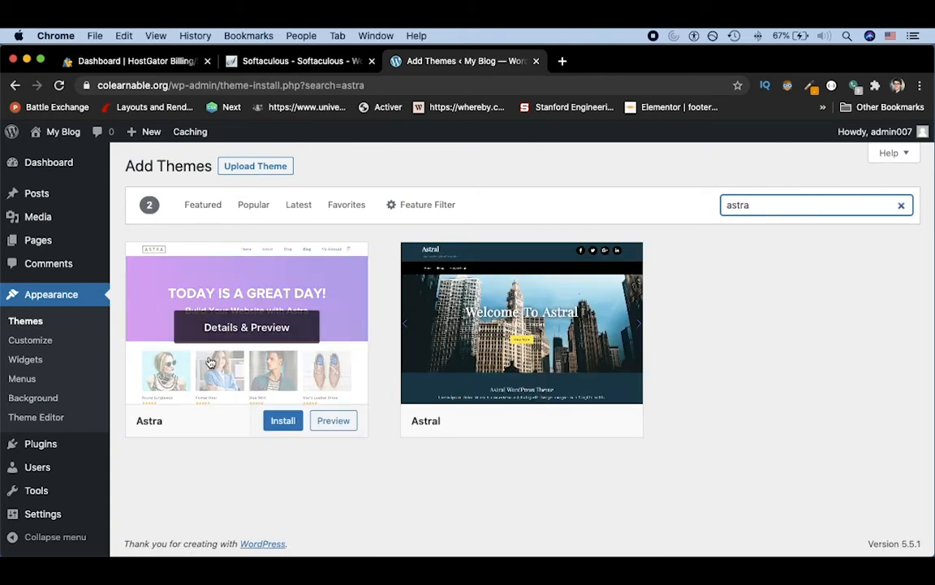
left_click(282, 422)
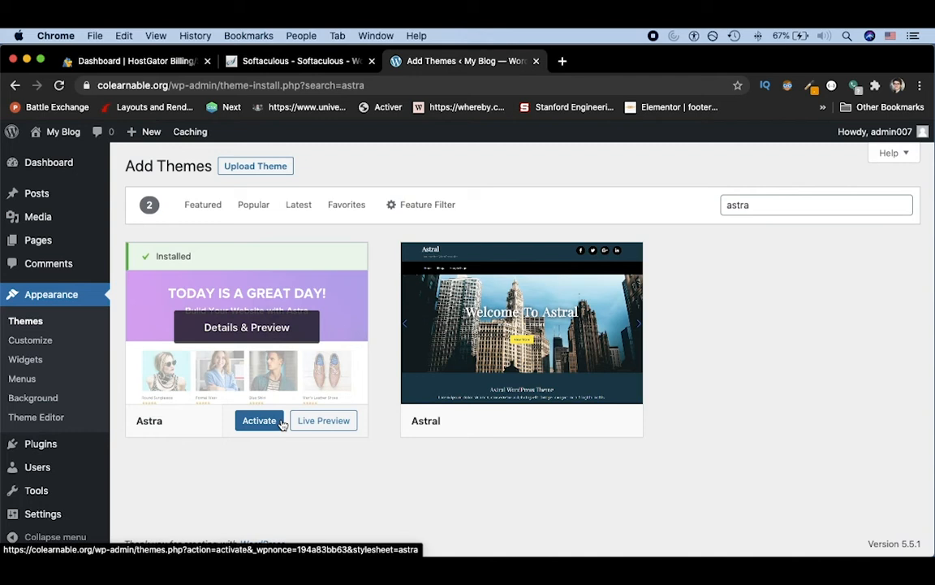
left_click(260, 420)
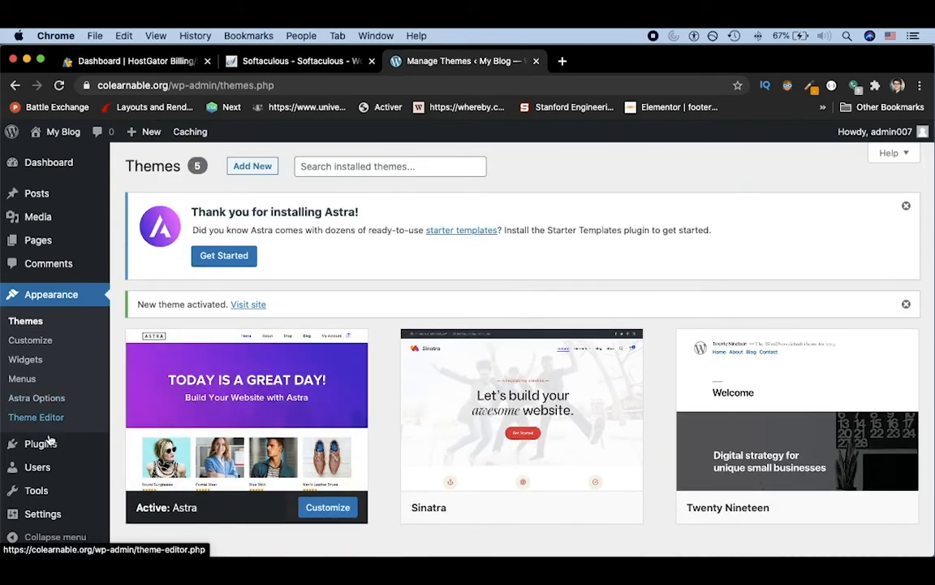
- Search the plugin library for "astra starter" and install the Starter Templates plugin
mouse_move(81, 450)
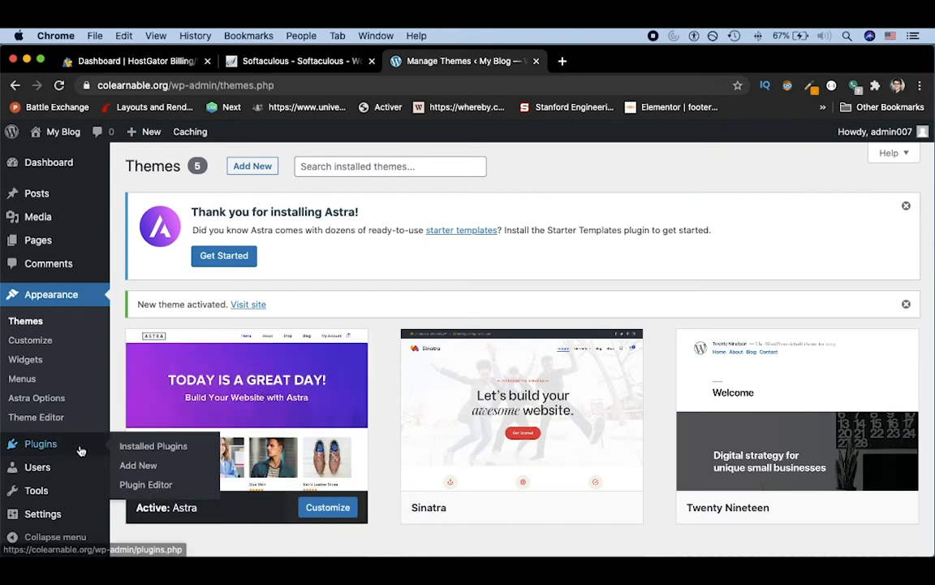
left_click(134, 464)
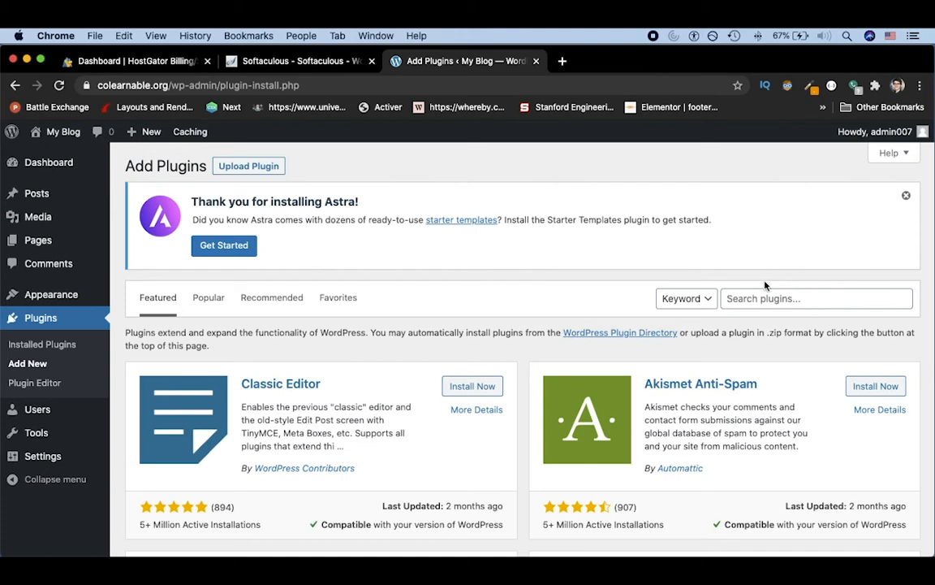
left_click(745, 296)
type("qw")
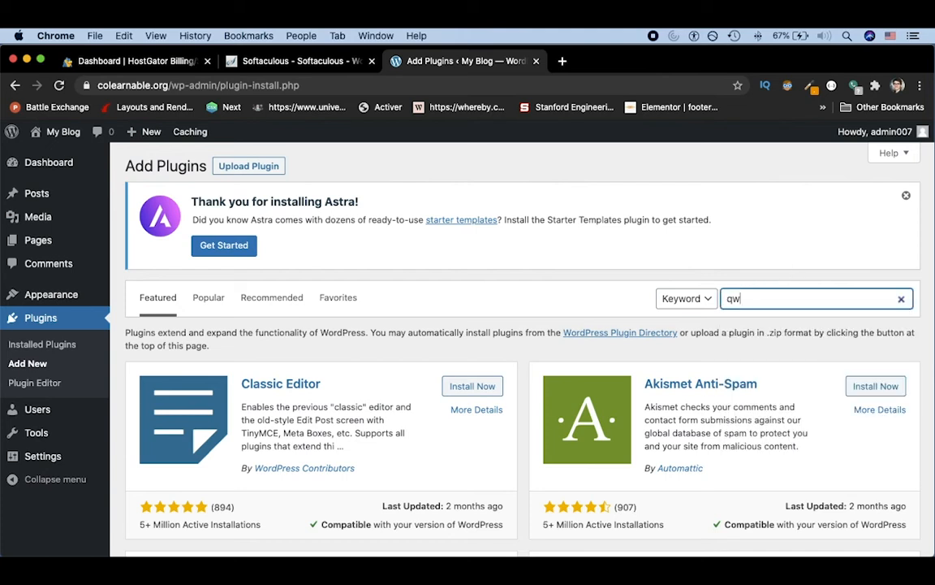
key("BackSpace")
type("astra starter")
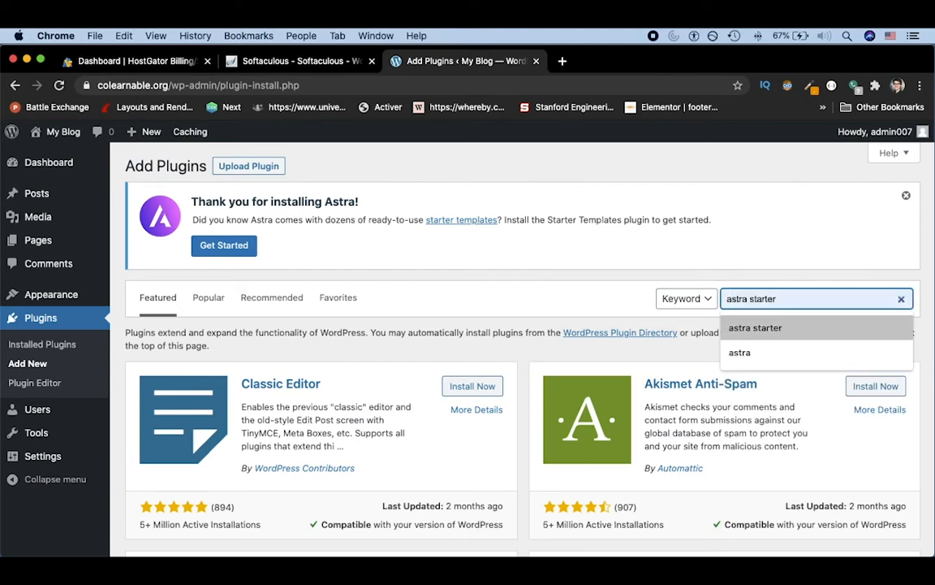
key("Return")
left_click(476, 380)
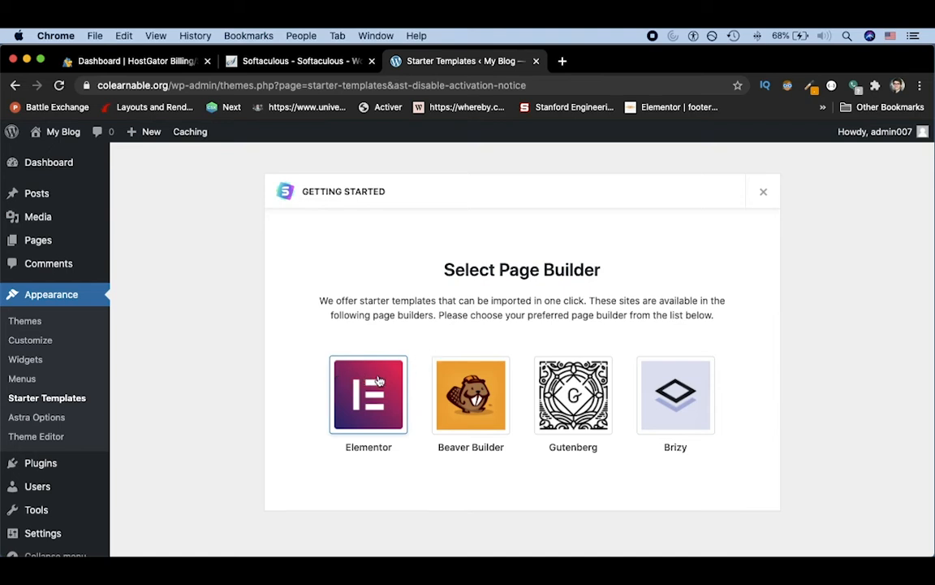
- Choose Elementor as the page builder and open the Freelance Copywriter starter template
left_click(378, 381)
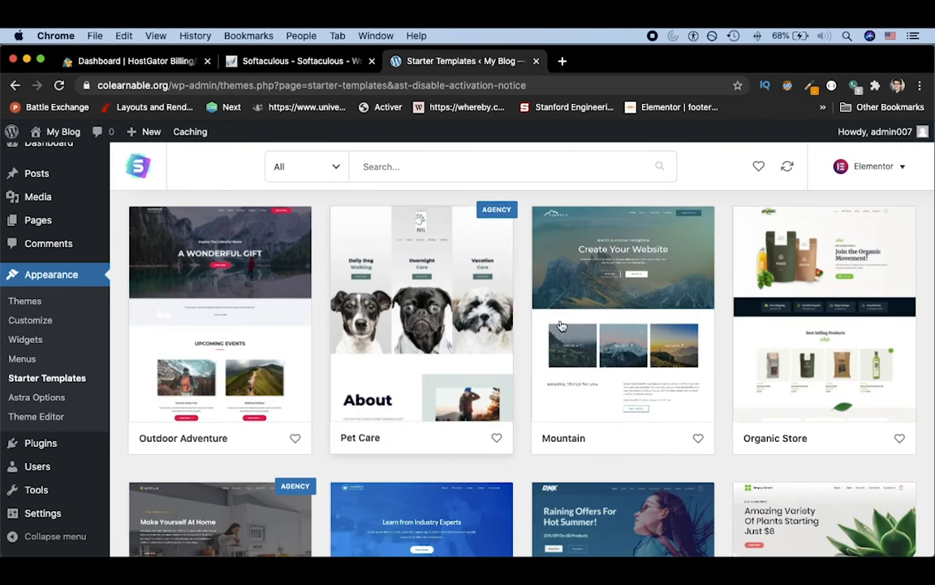
scroll(560, 325, "down", 10)
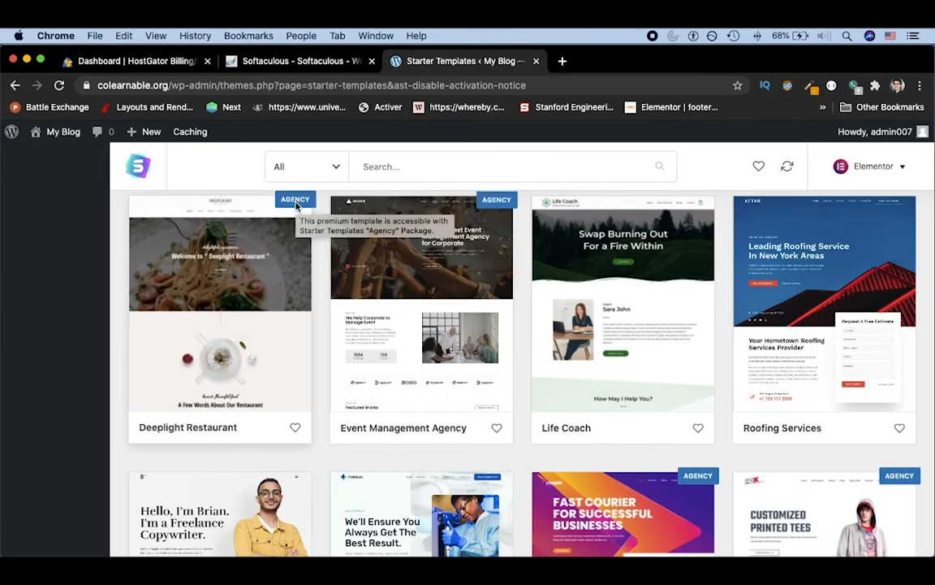
scroll(296, 207, "down", 5)
scroll(297, 207, "down", 3)
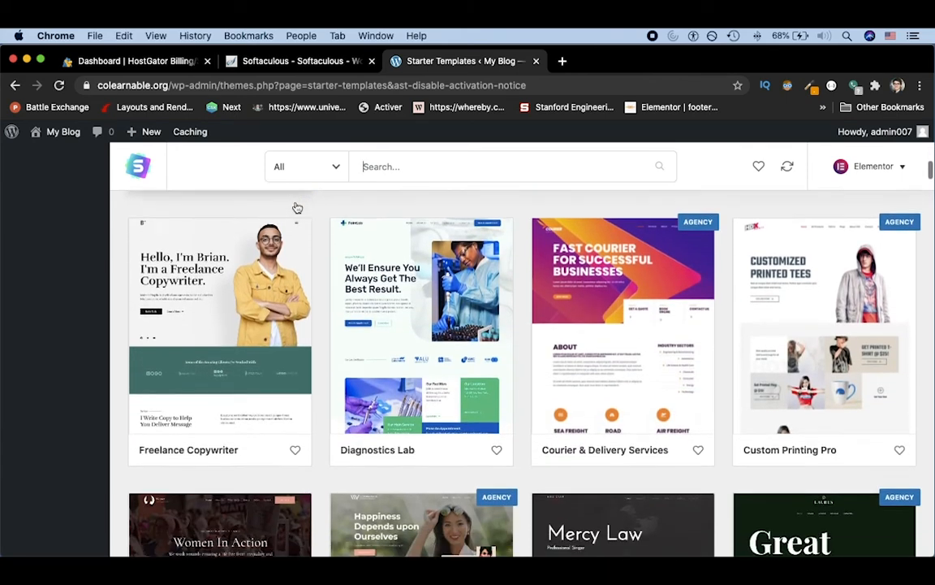
scroll(296, 209, "up", 1)
left_click(226, 218)
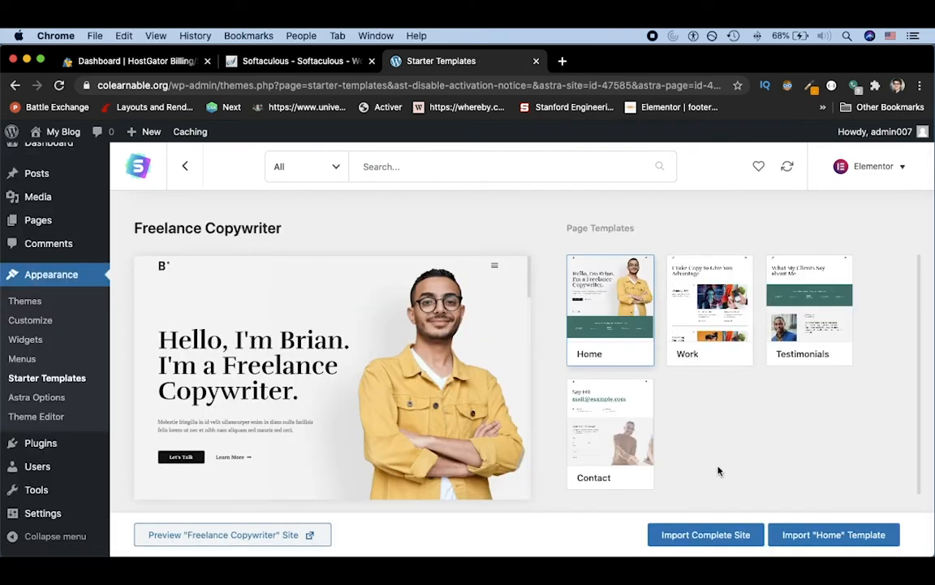
- Import the complete Freelance Copywriter site with Delete Previously Imported Site enabled alongside the default import options
left_click(715, 535)
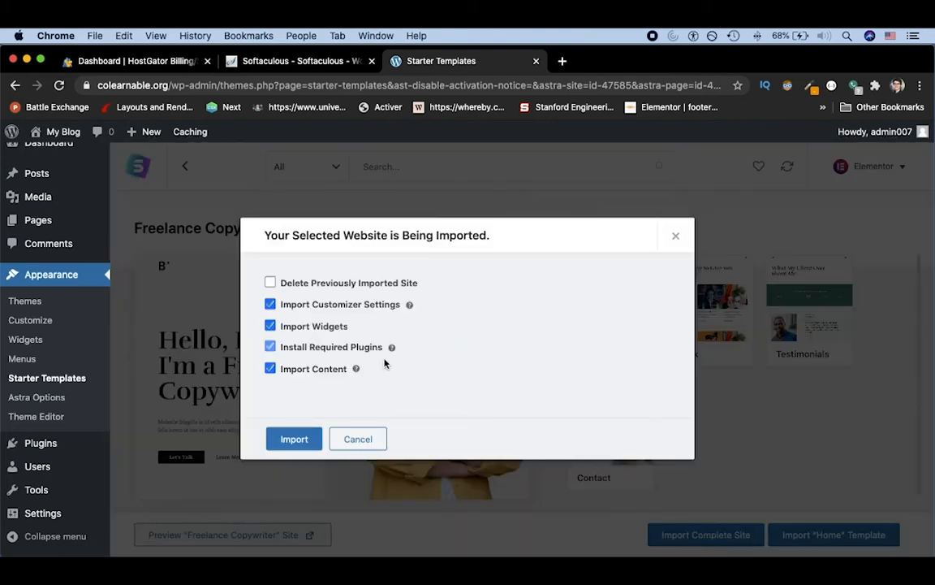
left_click(273, 282)
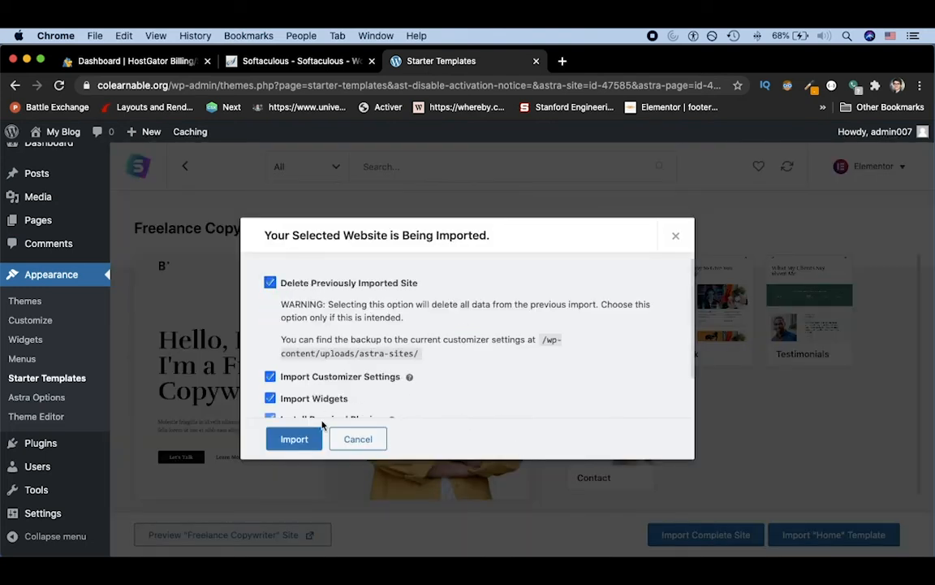
left_click(303, 439)
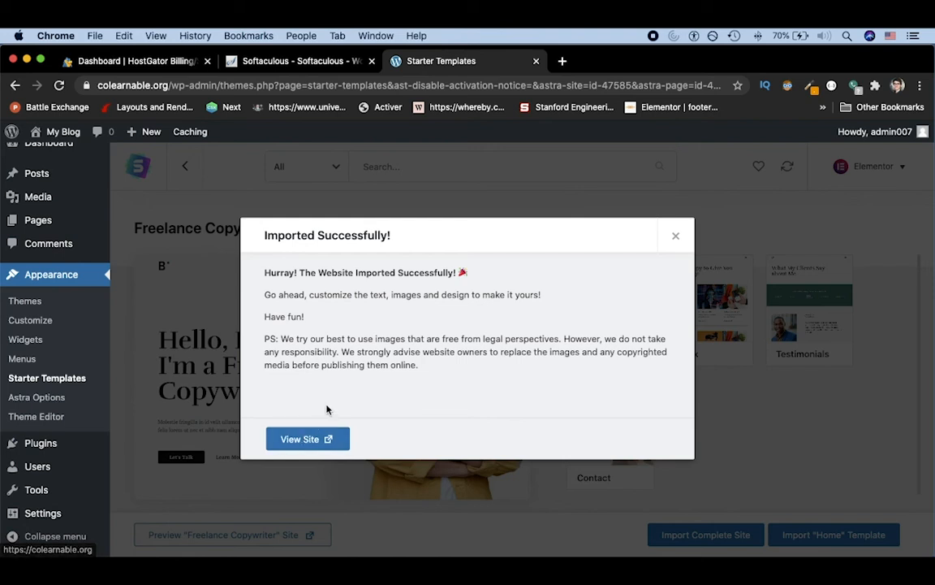
- Open the imported website and look over its home page
left_click(301, 439)
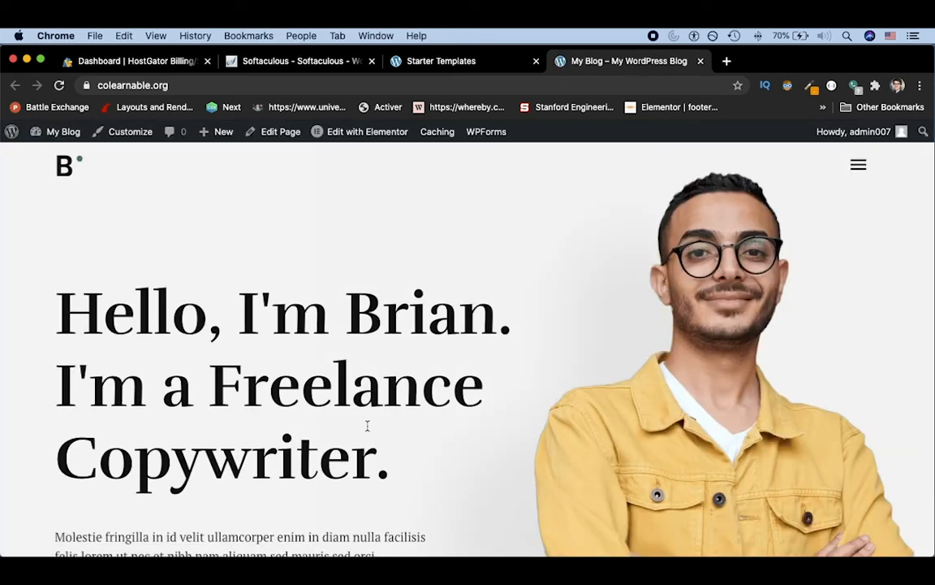
scroll(367, 426, "down", 10)
scroll(367, 425, "up", 3)
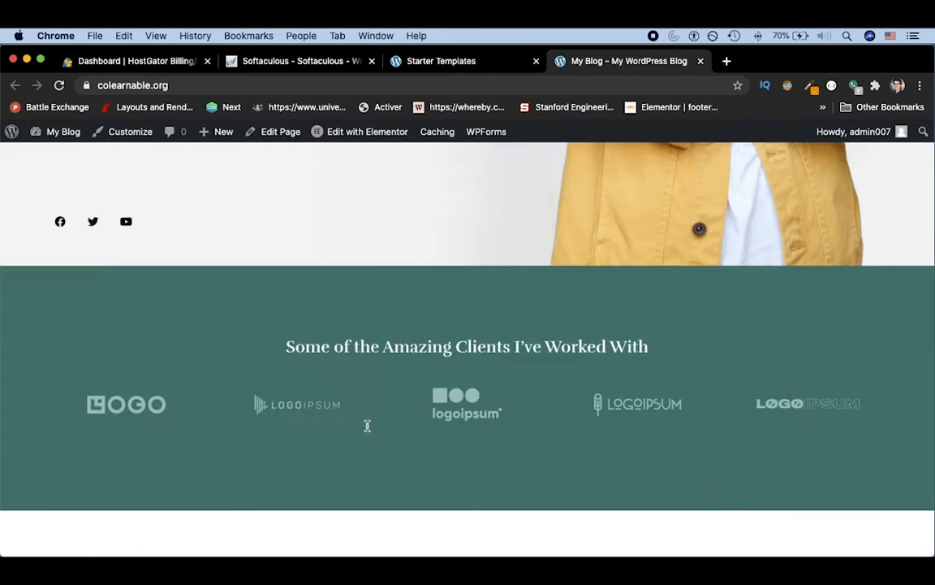
scroll(367, 426, "up", 10)
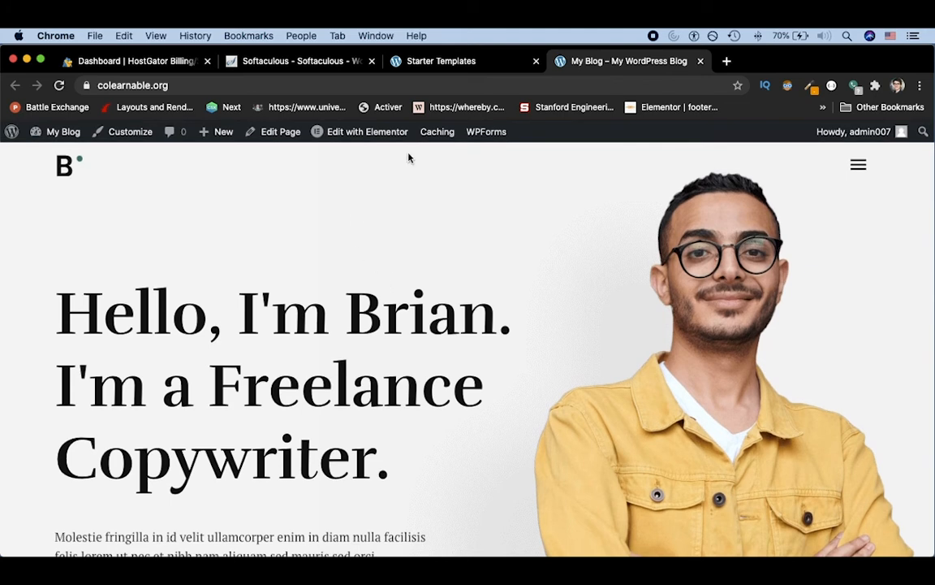
- Edit the home page with Elementor and replace the first name in the hero heading with the site owner's first name
mouse_move(370, 136)
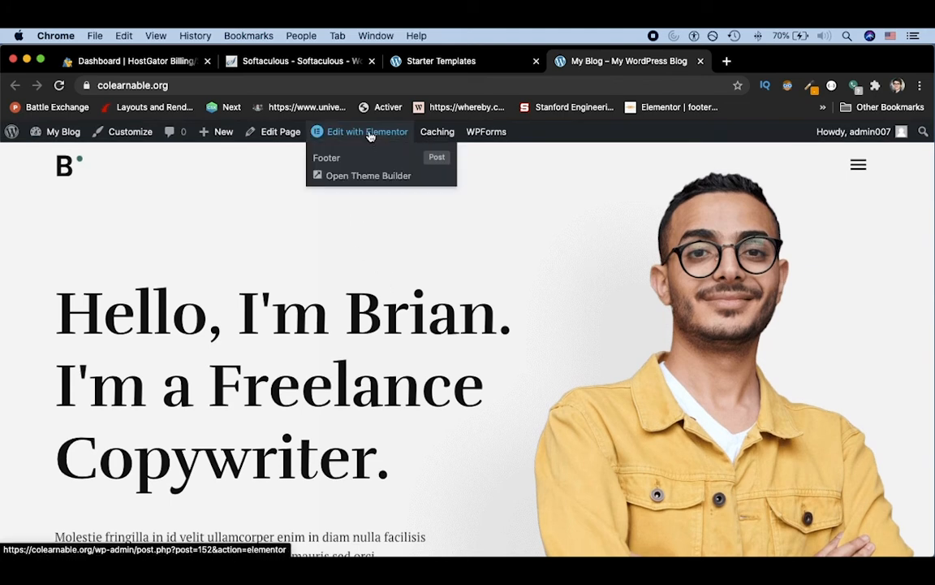
left_click(370, 137)
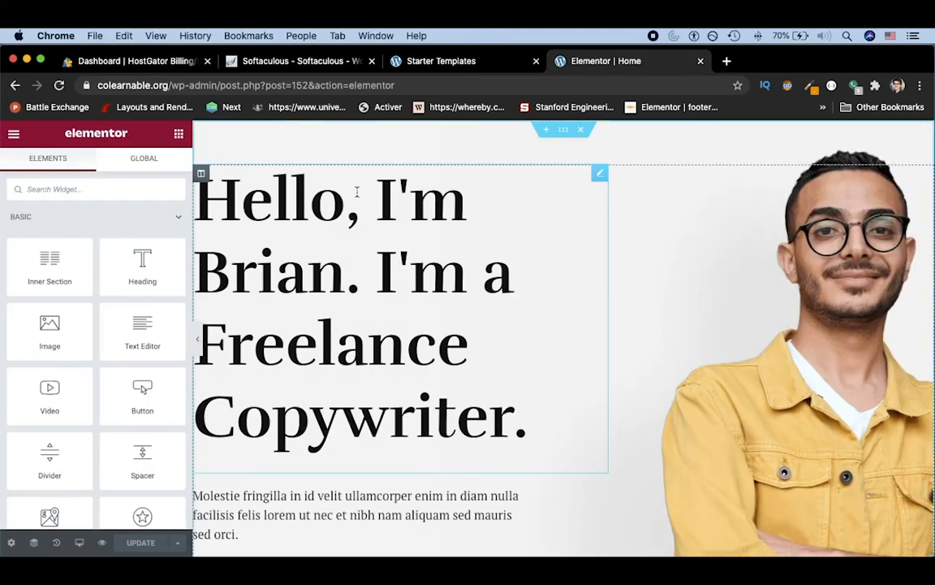
left_click(286, 276)
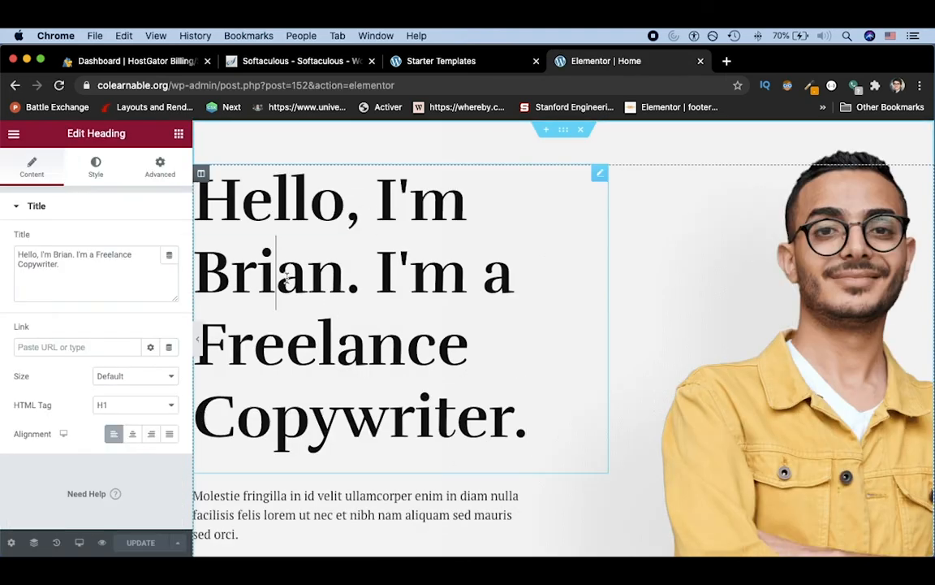
double_click(280, 273)
type("Tolan")
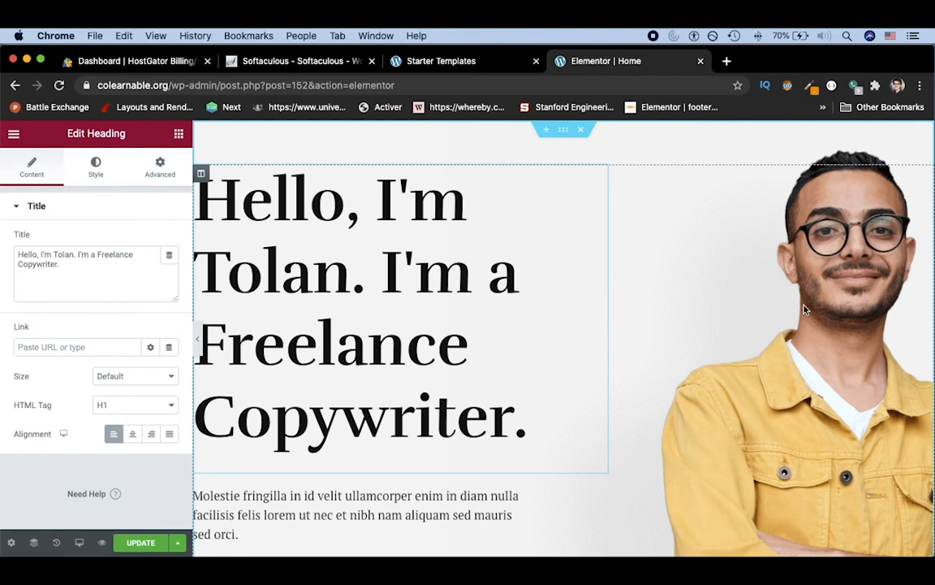
- Replace the hero section's background image with the portrait screenshot PNG uploaded from the Photoshop folder in colearnable
left_click(563, 130)
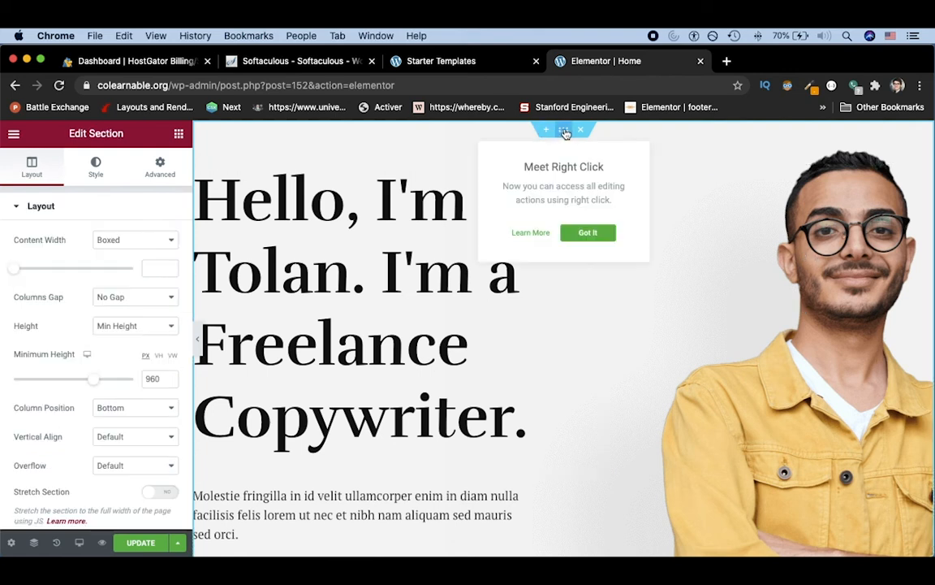
left_click(95, 171)
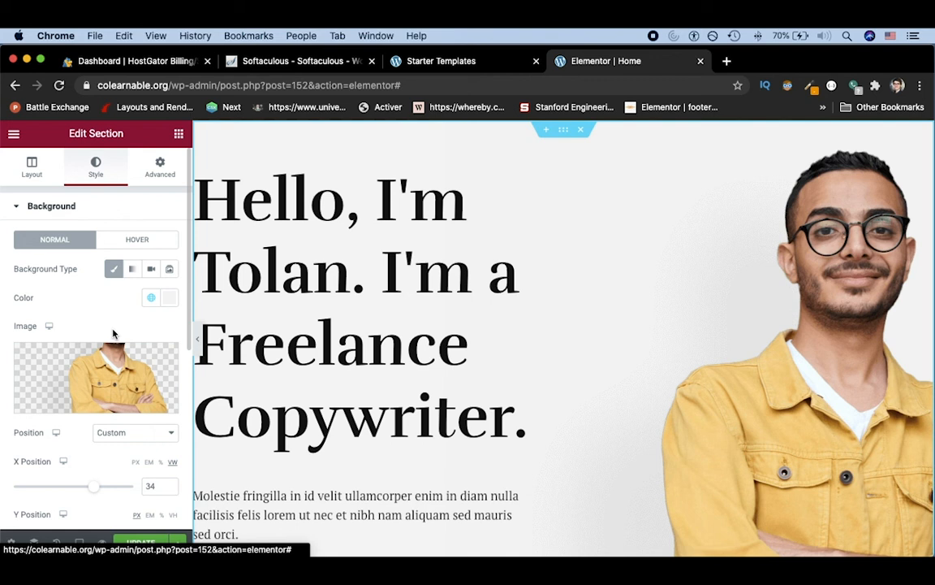
left_click(106, 363)
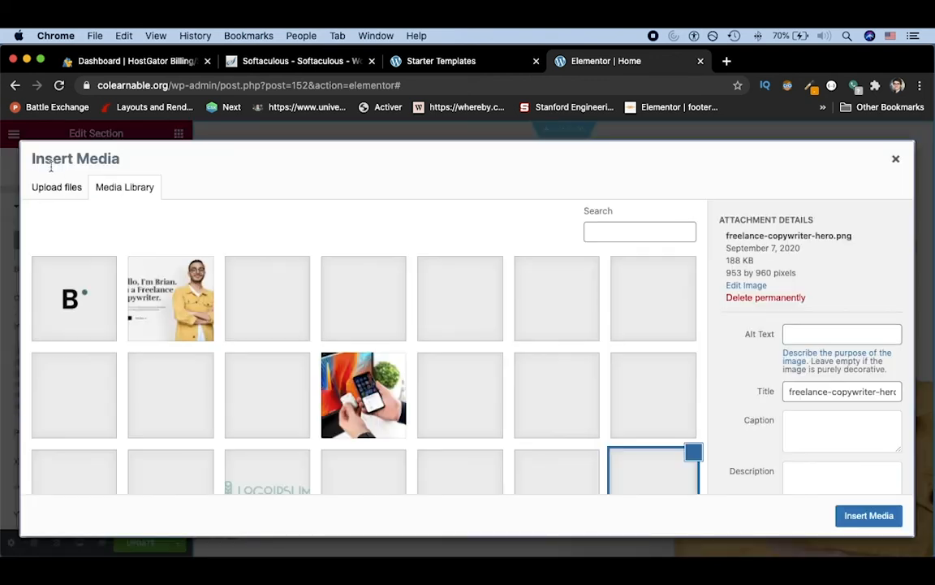
left_click(57, 188)
left_click(500, 367)
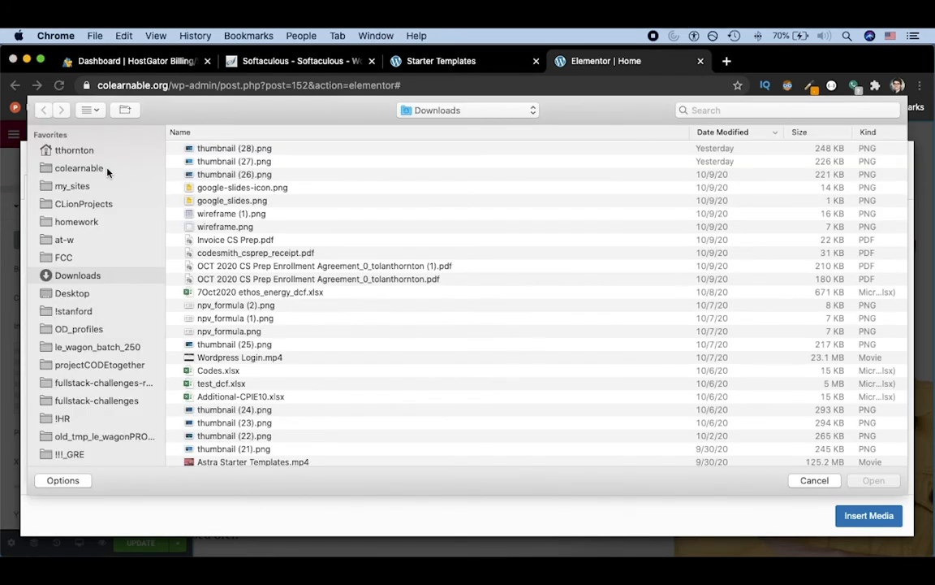
left_click(107, 169)
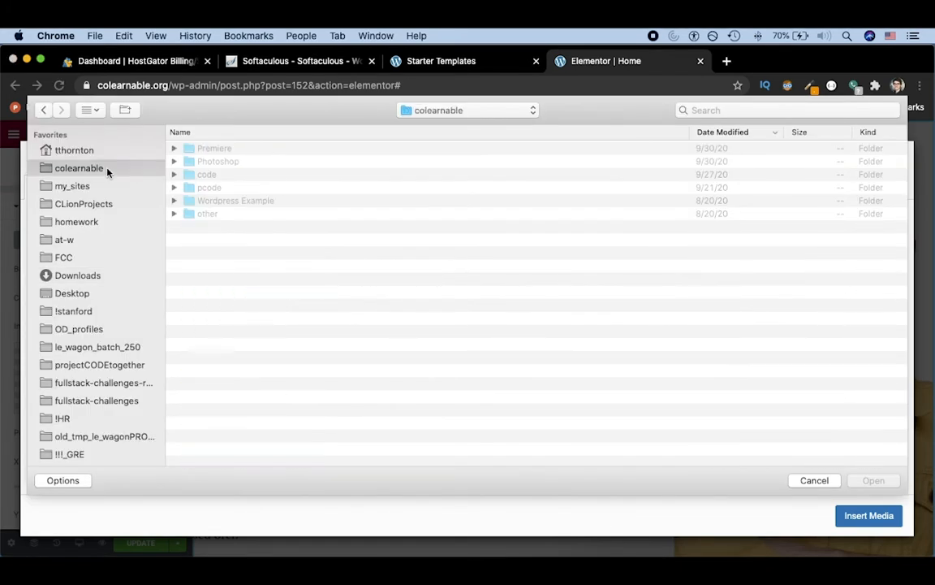
double_click(228, 161)
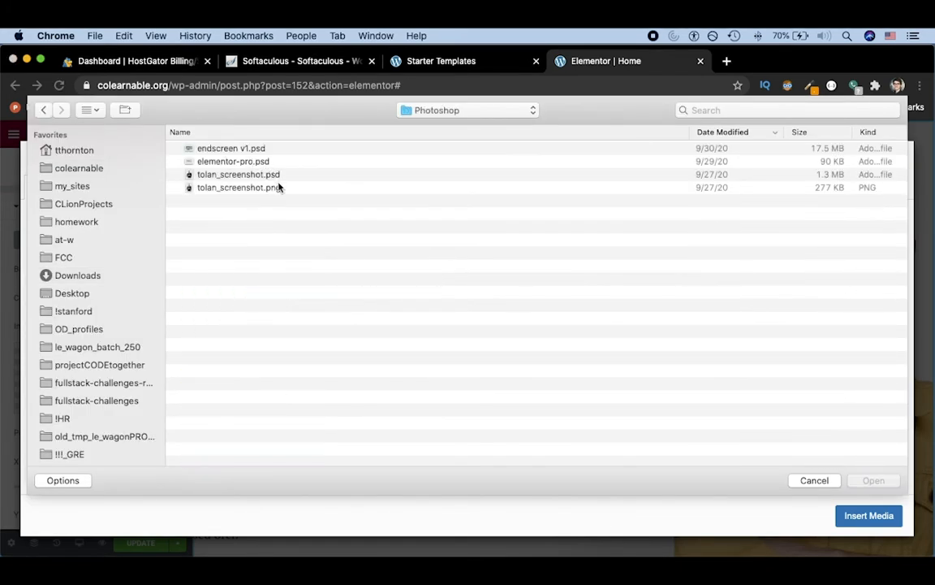
double_click(270, 189)
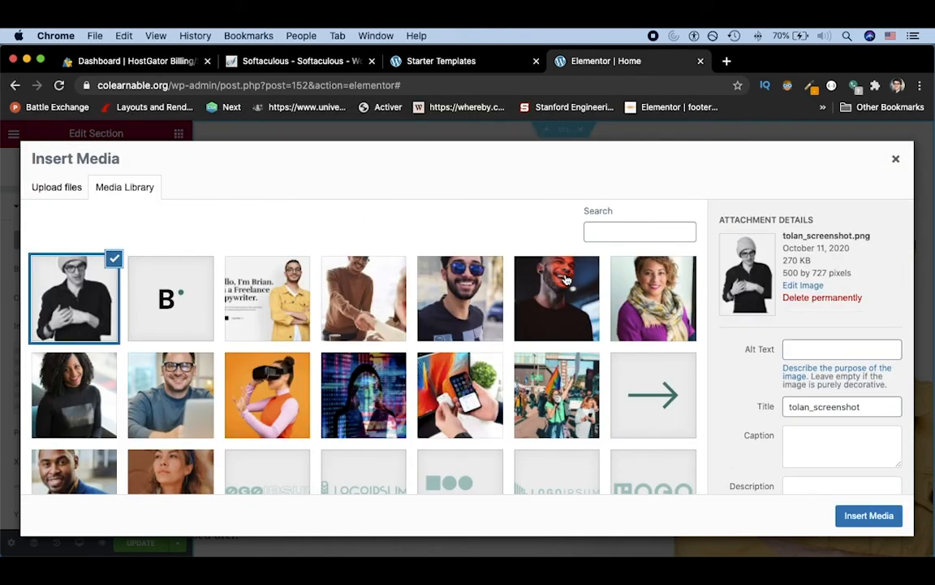
left_click(891, 516)
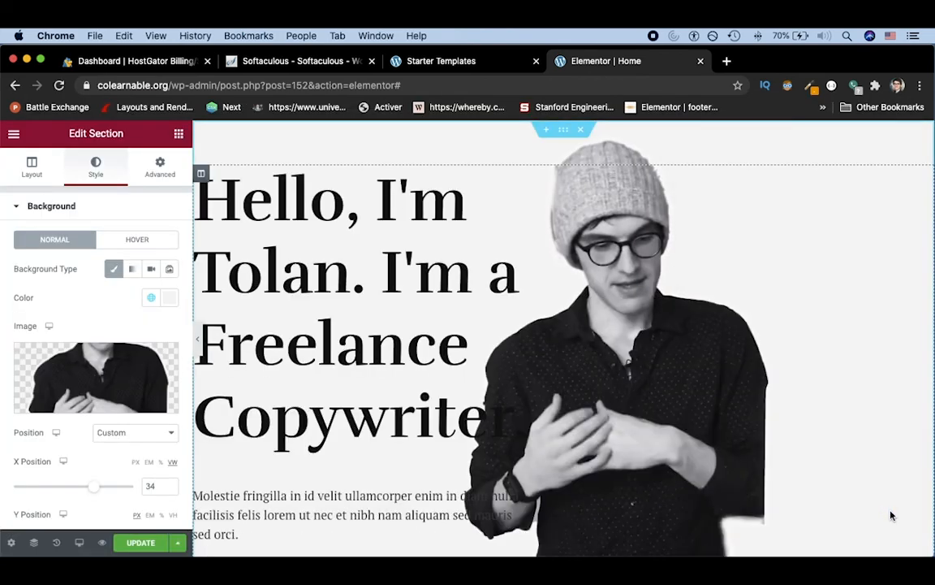
- Update the home page to save the edits and look through its remaining sections
left_click(134, 544)
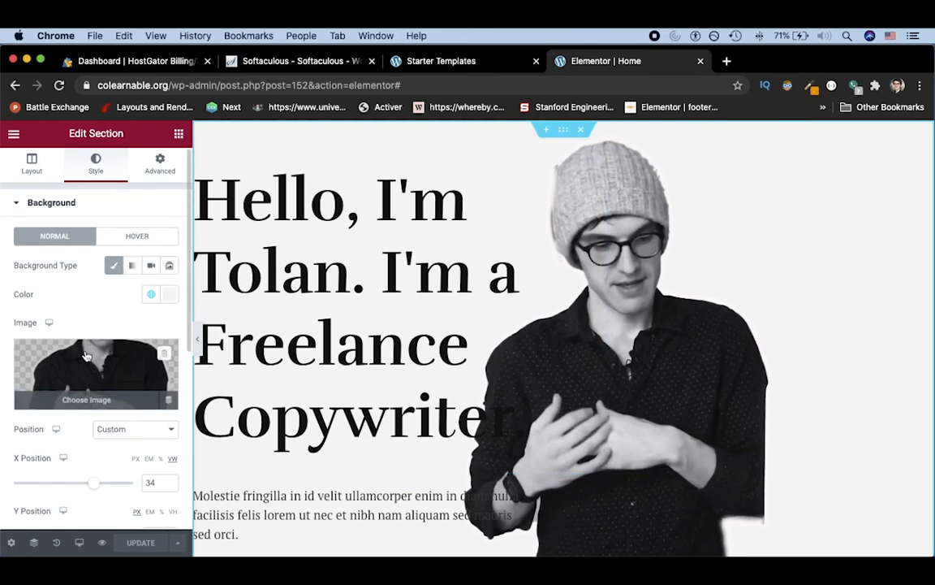
scroll(122, 365, "down", 1)
scroll(356, 325, "down", 20)
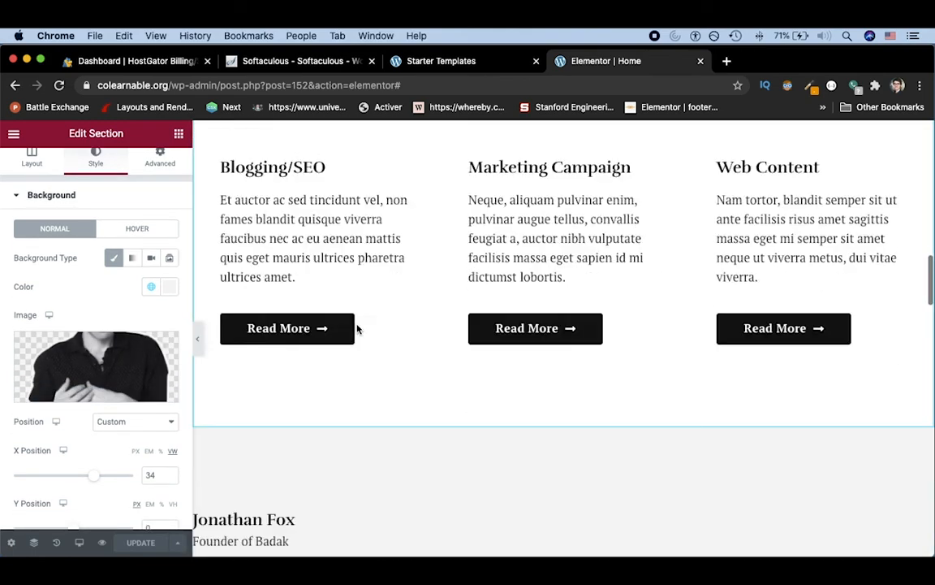
scroll(358, 329, "down", 20)
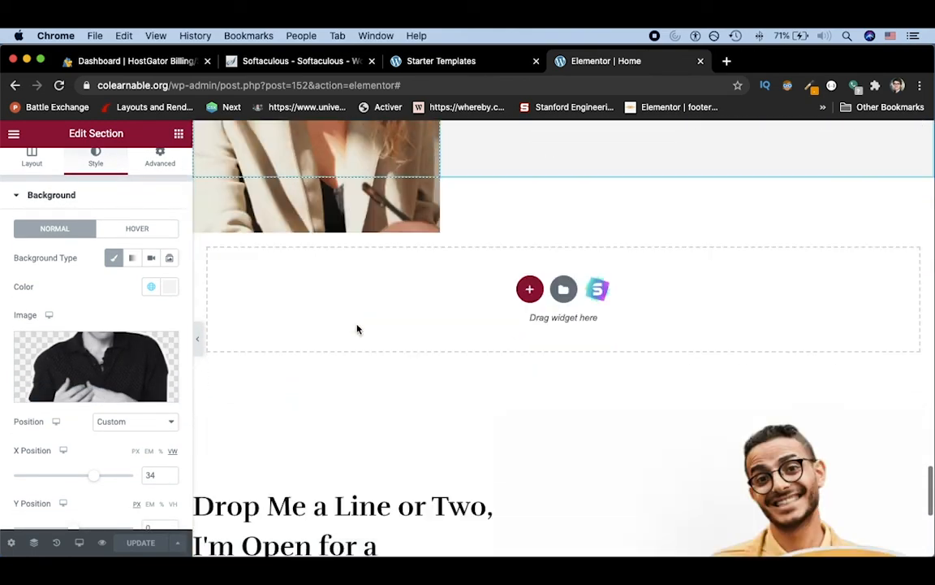
scroll(356, 328, "up", 20)
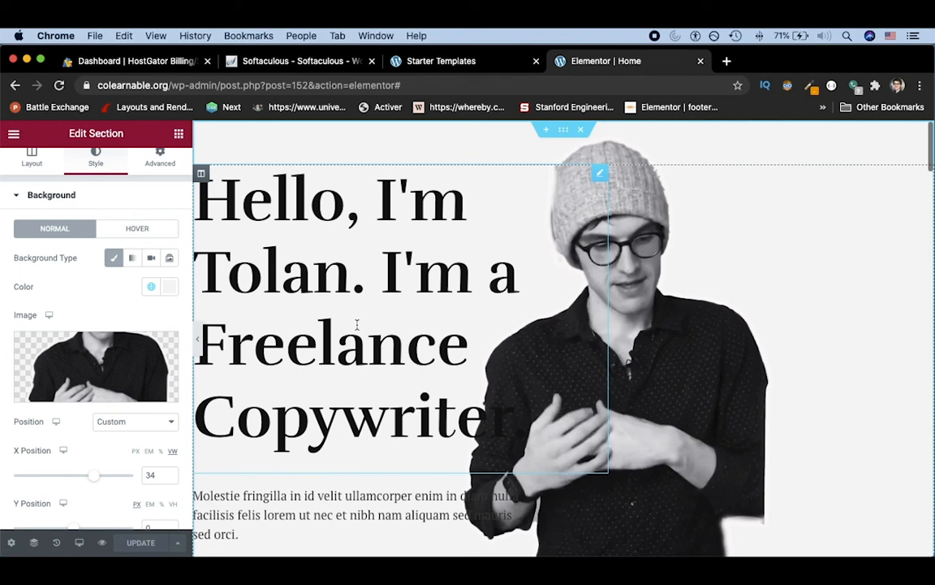